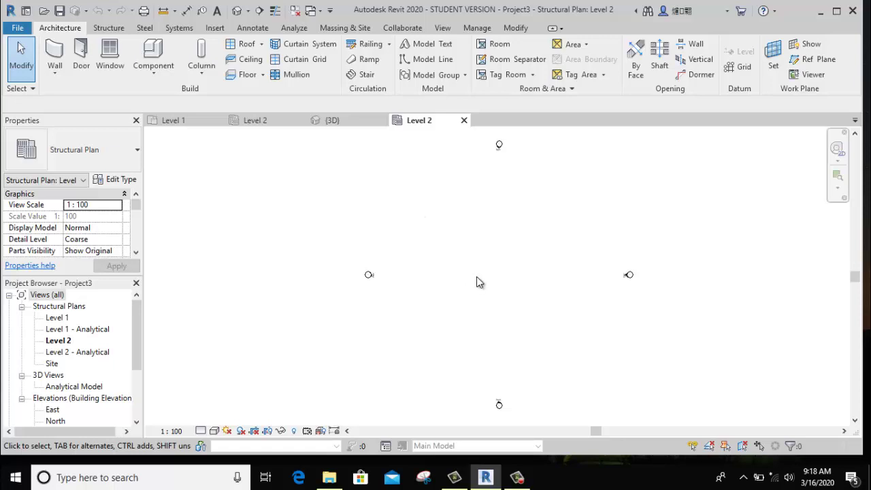
# Open the File Locations page of the Revit Options dialog.
pyautogui.scroll(3, 477, 277)
pyautogui.scroll(-2, 477, 278)
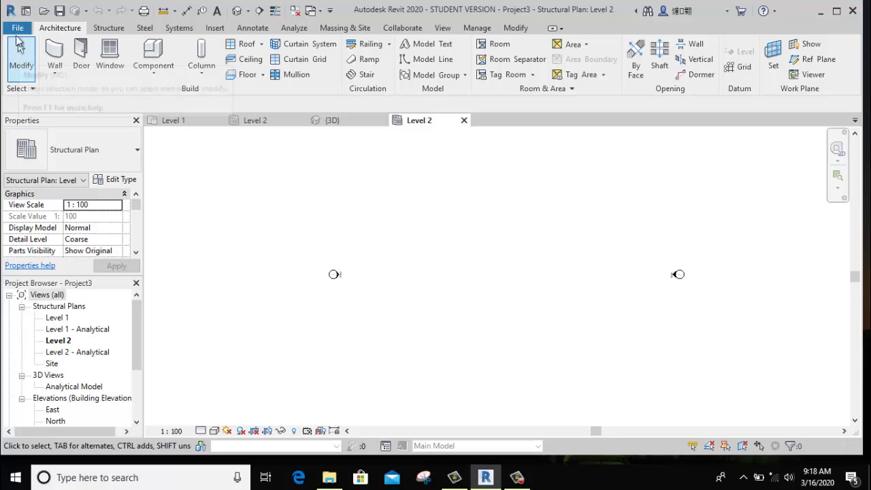
pyautogui.click(18, 29)
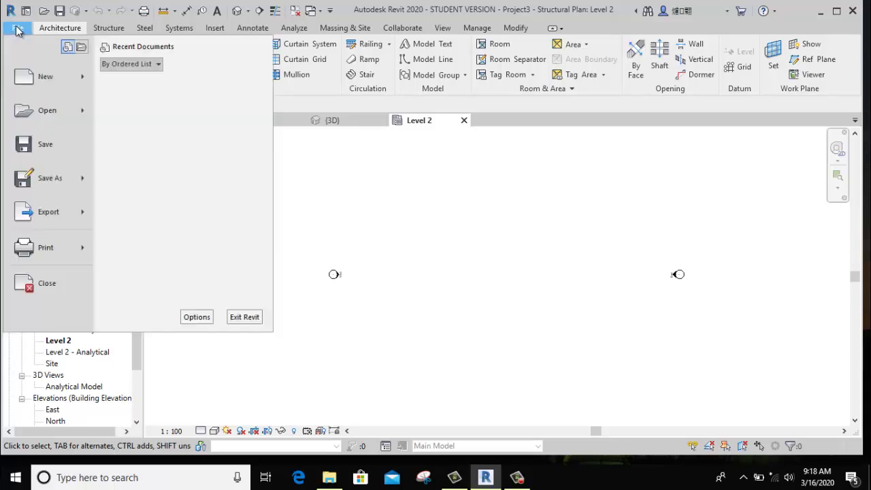
pyautogui.click(196, 317)
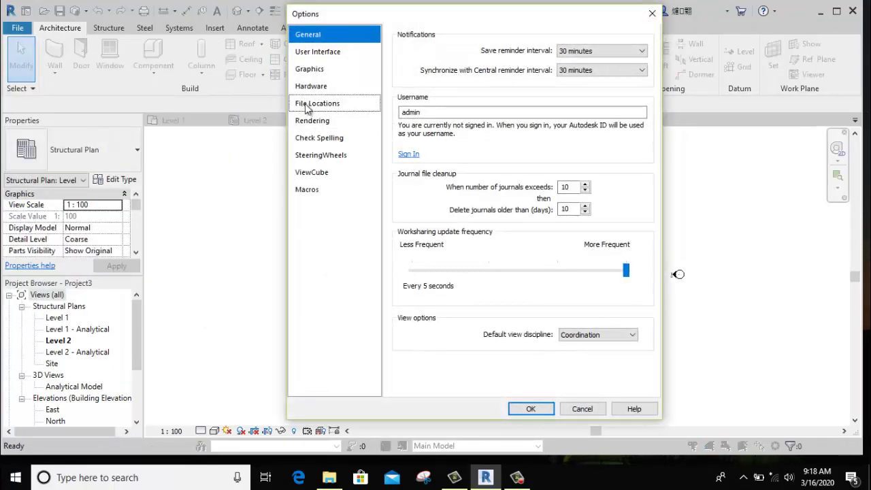
pyautogui.click(309, 108)
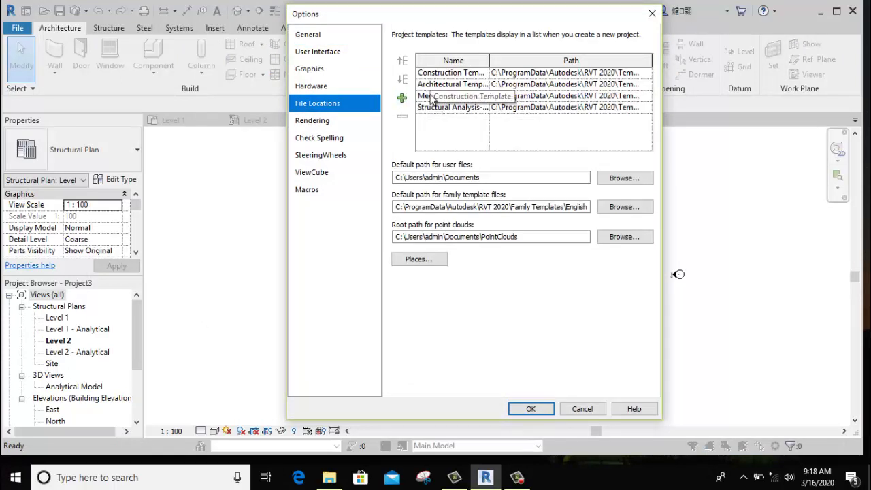
# Start adding a project template and browse into the India templates folder.
pyautogui.click(403, 100)
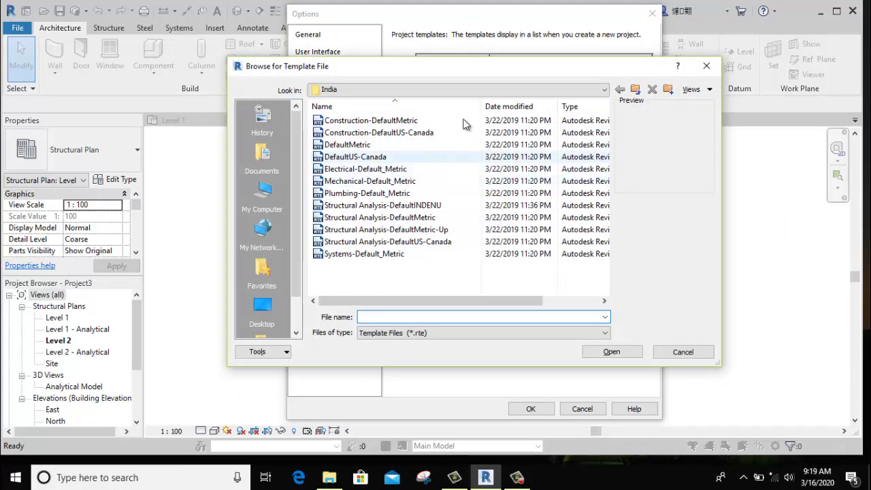
pyautogui.click(474, 92)
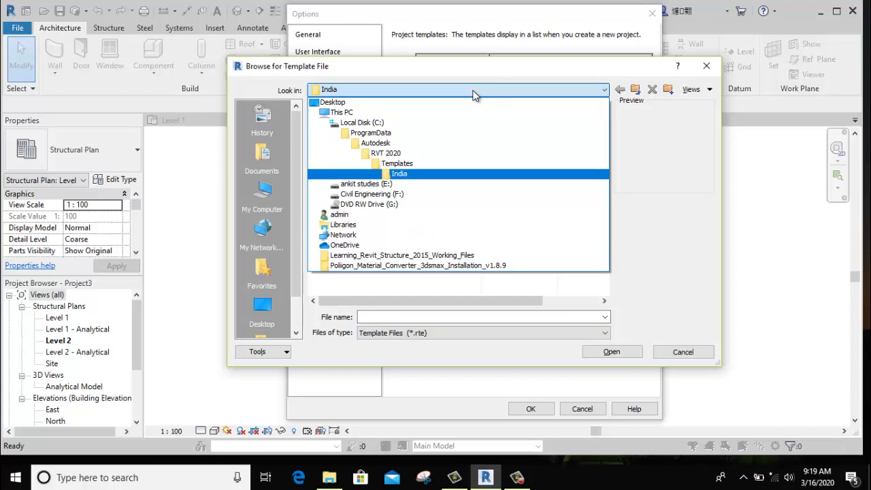
pyautogui.click(475, 94)
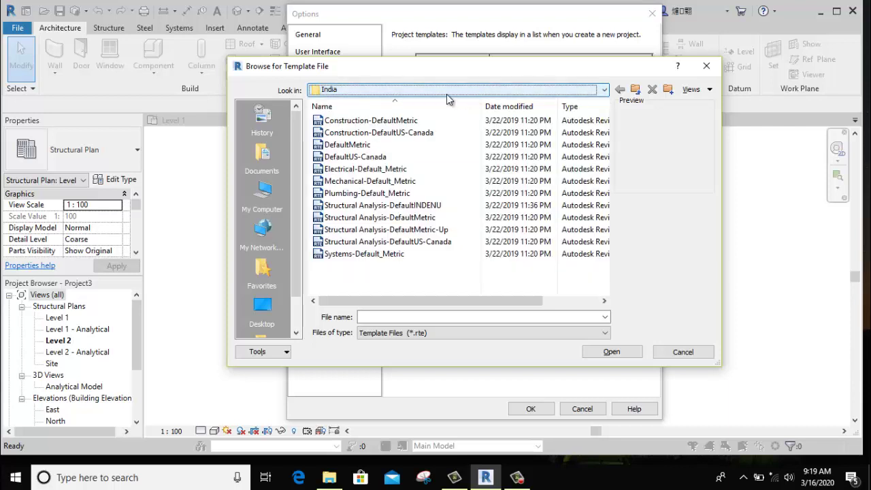
pyautogui.click(636, 89)
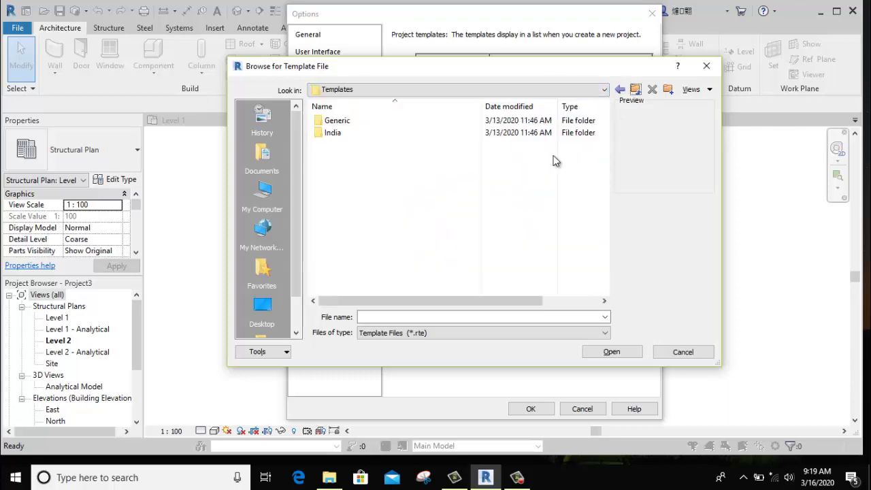
pyautogui.doubleClick(391, 121)
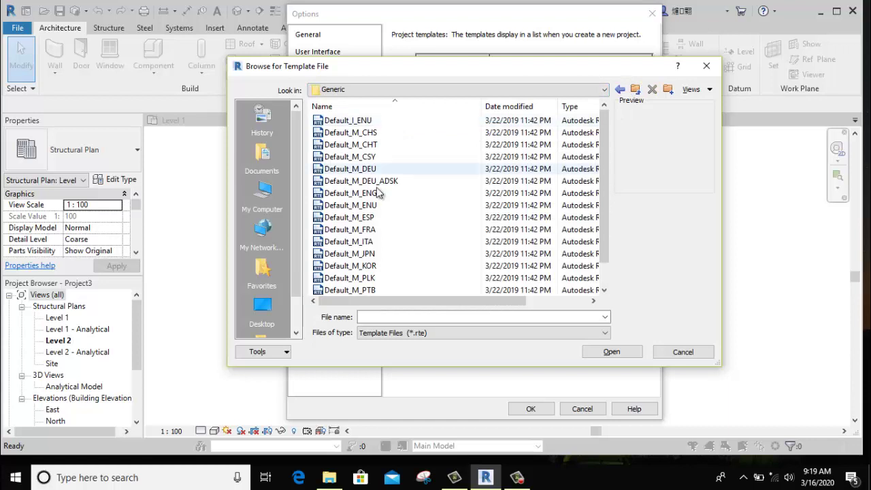
pyautogui.click(620, 89)
pyautogui.doubleClick(410, 134)
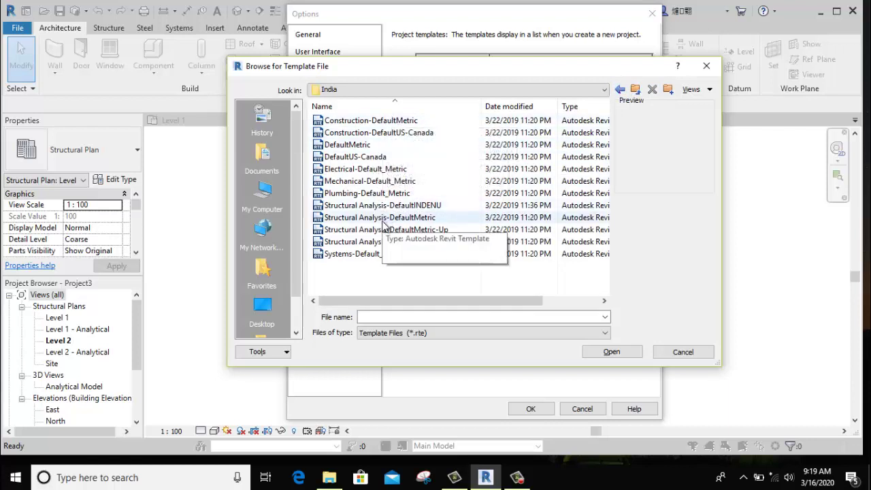
# Add Structural Analysis-DefaultMetric-Up.rte to the project template list.
pyautogui.click(362, 221)
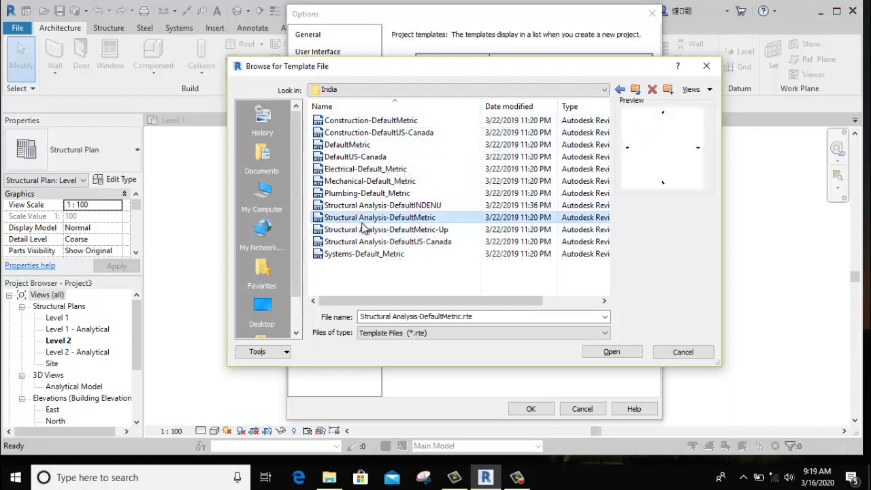
pyautogui.click(368, 232)
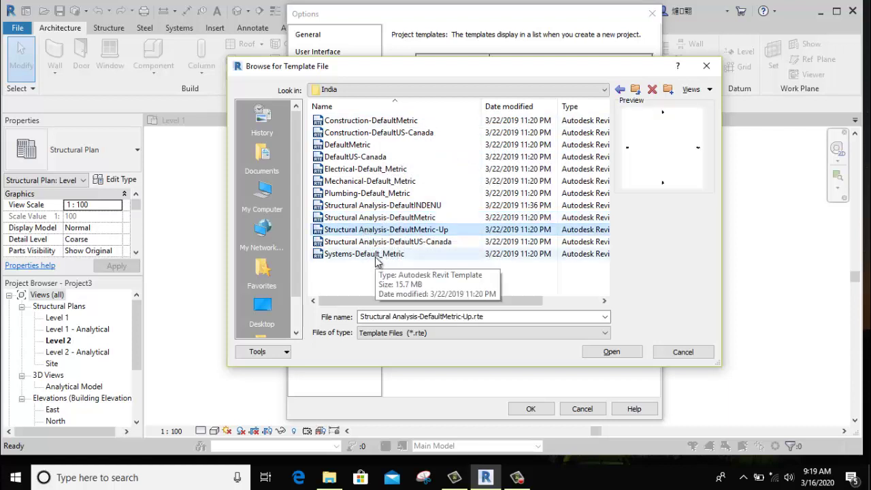
pyautogui.click(383, 244)
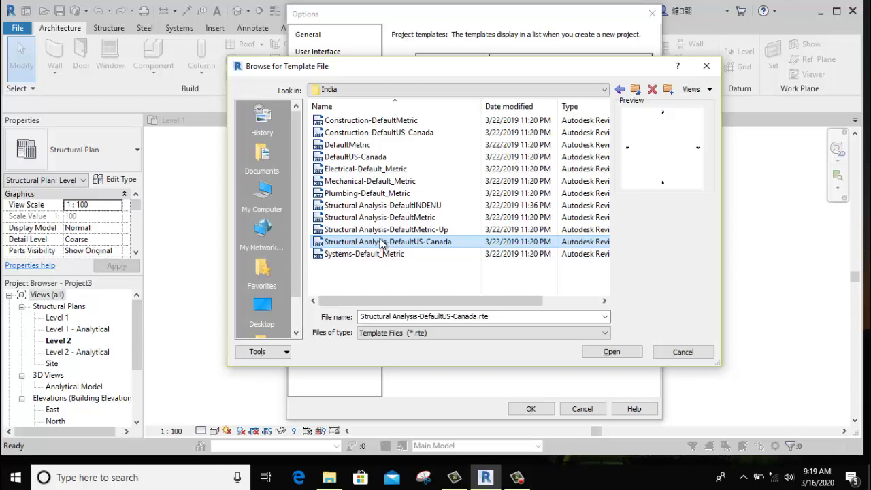
pyautogui.click(378, 231)
pyautogui.click(380, 222)
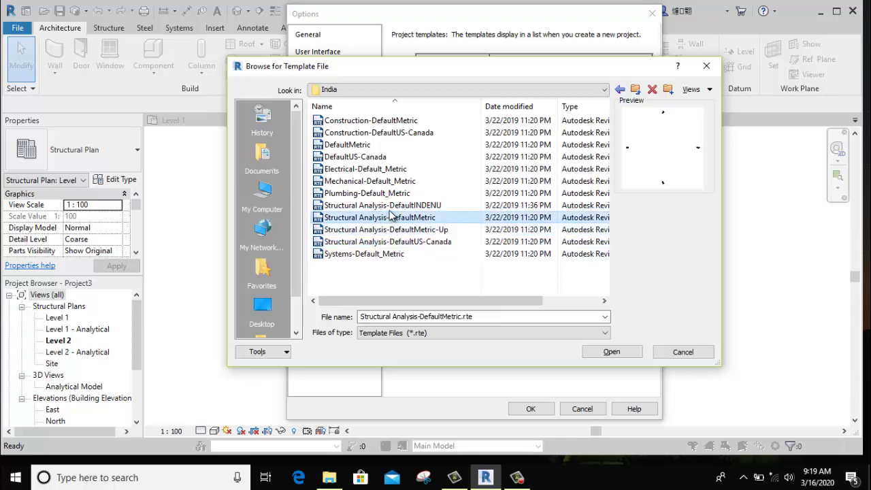
pyautogui.click(393, 207)
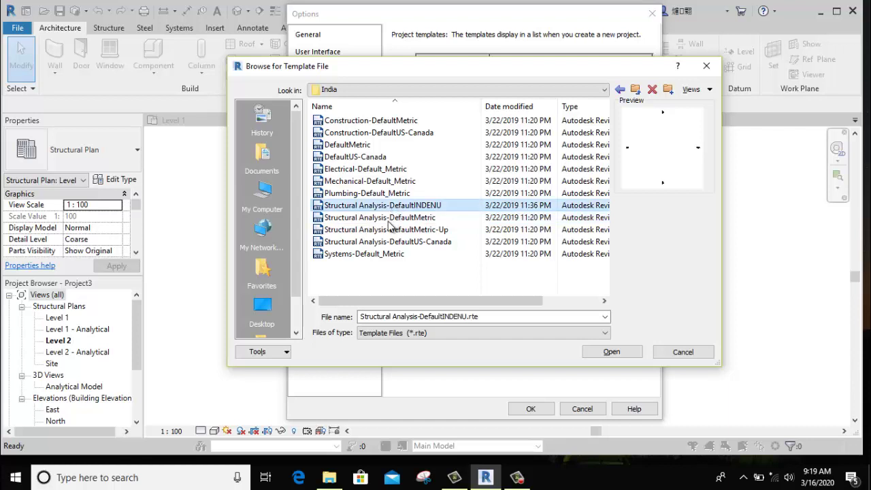
pyautogui.click(388, 218)
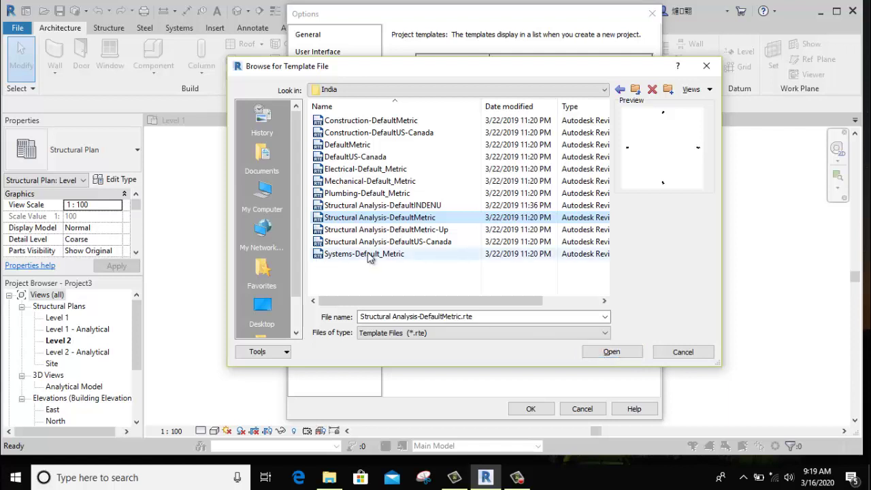
pyautogui.click(390, 230)
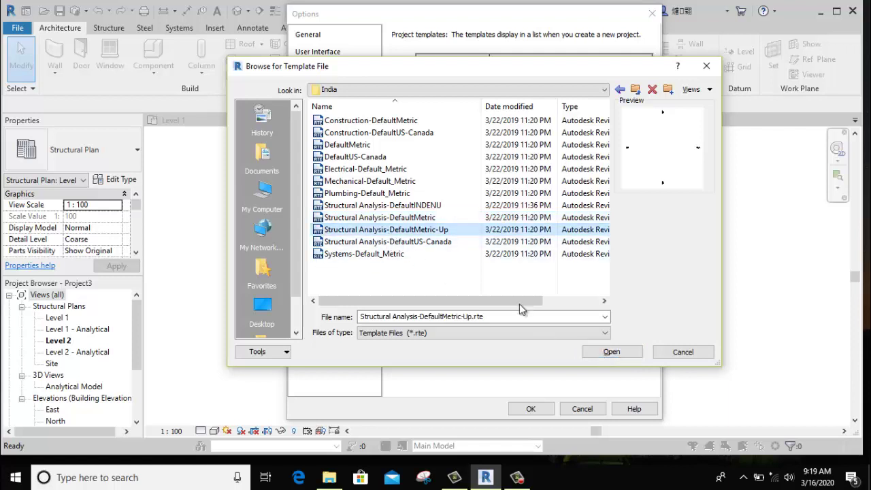
pyautogui.click(612, 352)
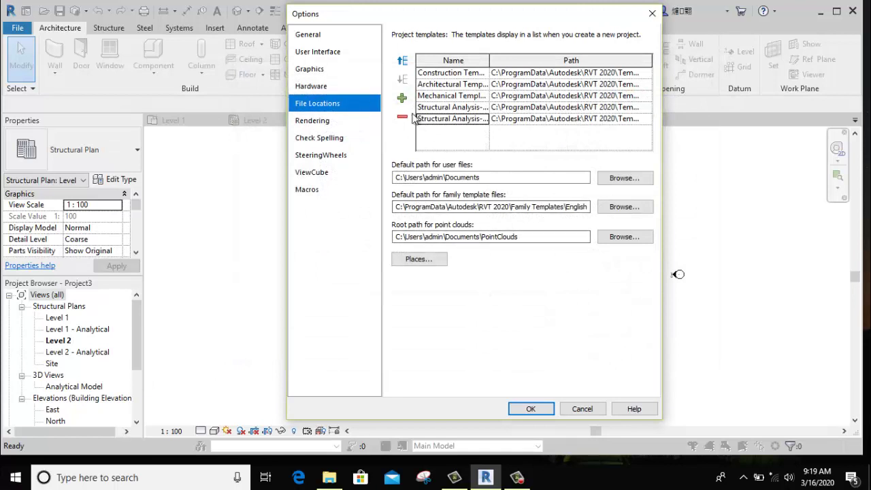
# Remove the older Structural Analysis template entry and save the options.
pyautogui.click(418, 107)
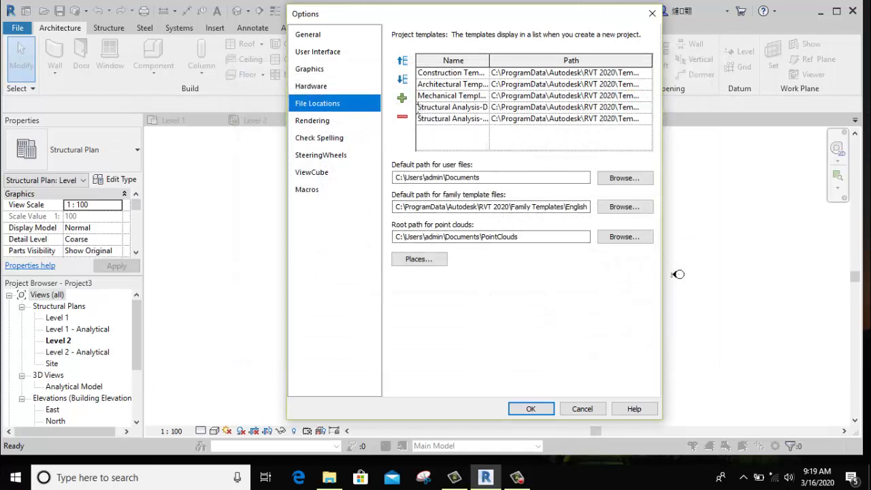
pyautogui.click(403, 119)
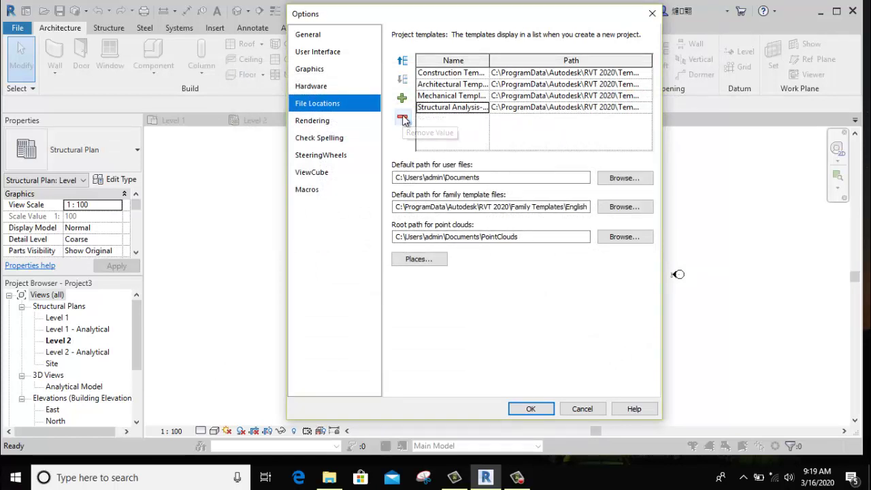
pyautogui.click(528, 407)
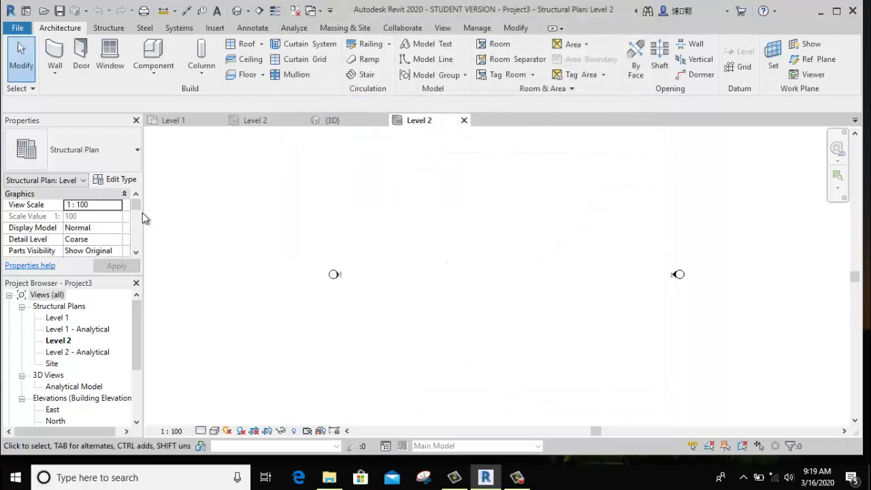
# Create a new Project based on the Structural Analysis-DefaultMetric-Up template.
pyautogui.click(17, 28)
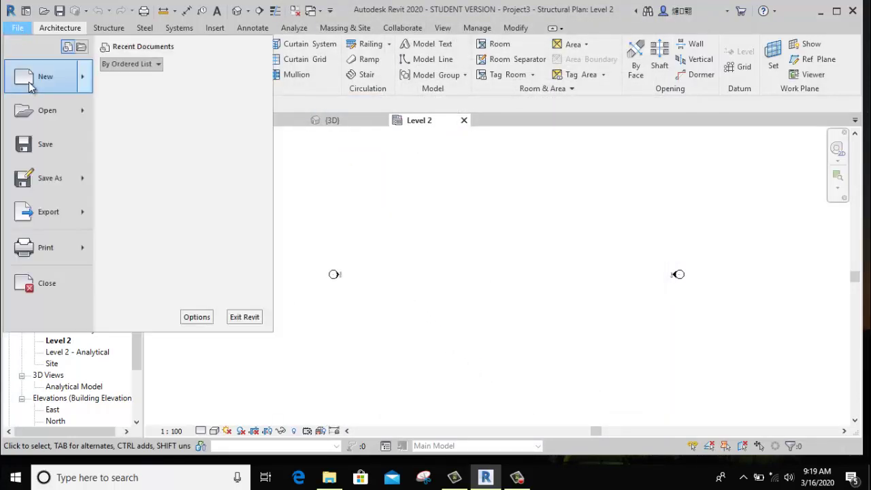
pyautogui.click(31, 82)
pyautogui.click(415, 205)
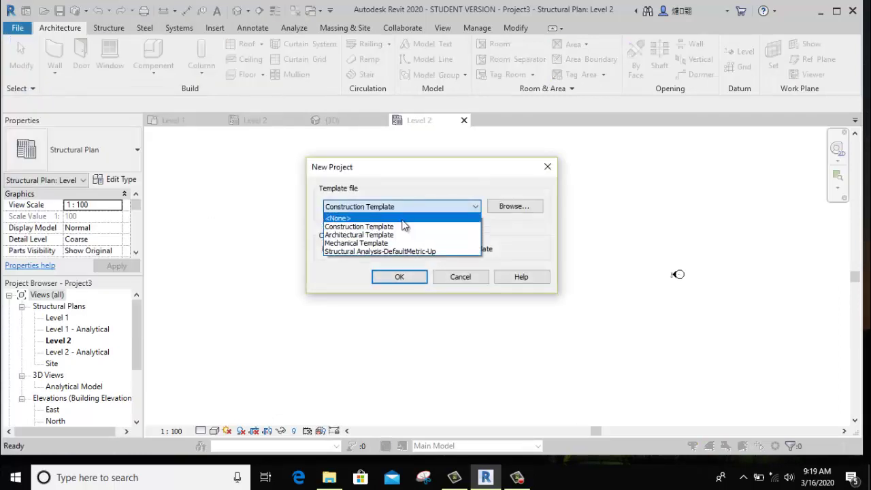
pyautogui.click(398, 252)
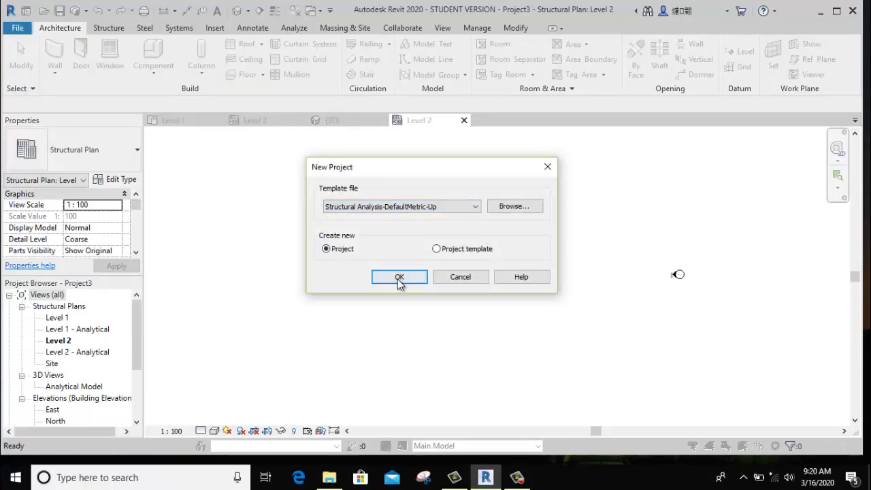
pyautogui.click(399, 278)
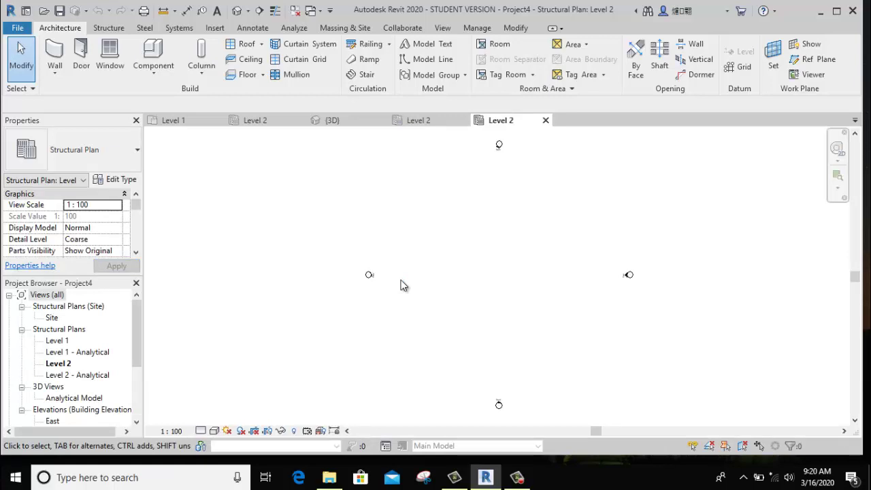
# Change the Project Units length format to feet and fractional inches.
pyautogui.rightClick(399, 226)
pyautogui.moveTo(412, 241); pyautogui.dragTo(390, 265, button='middle')
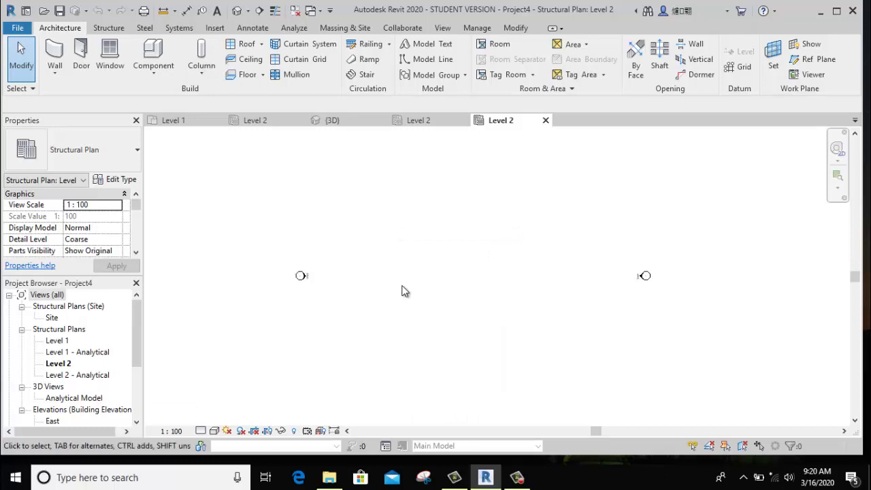
pyautogui.scroll(1, 402, 291)
pyautogui.press('n')
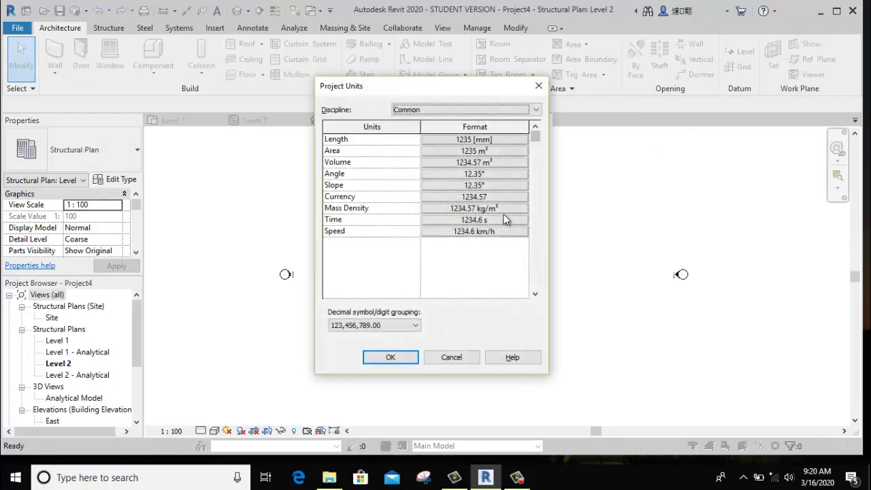
pyautogui.click(484, 140)
pyautogui.click(481, 162)
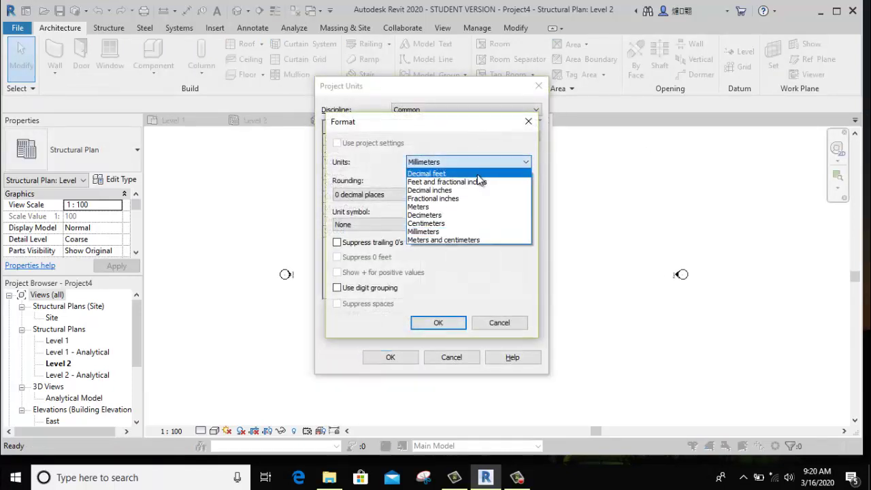
pyautogui.click(477, 162)
pyautogui.click(439, 323)
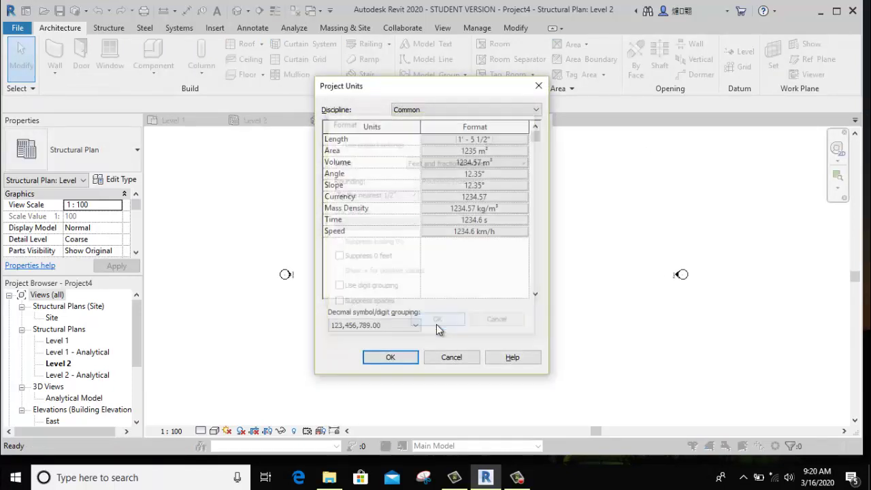
pyautogui.click(391, 359)
# Draw three aligned horizontal grid lines, 1, 2 and 3, stacked upward.
pyautogui.click(731, 72)
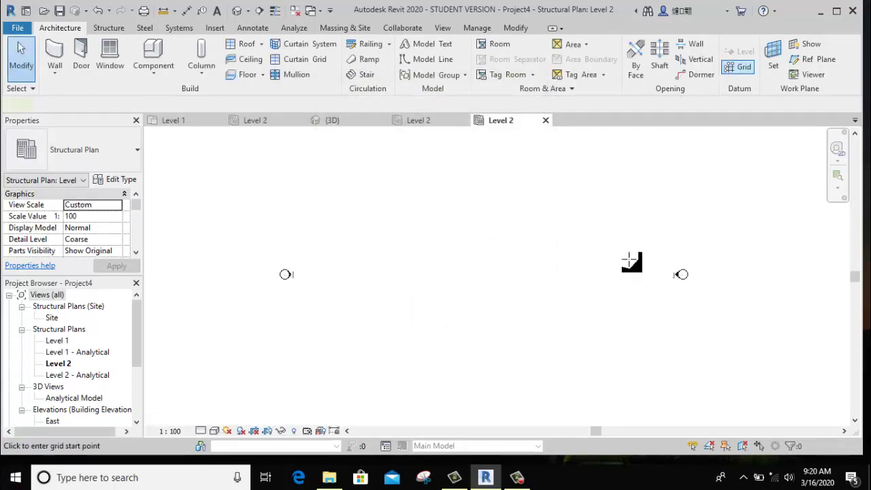
pyautogui.click(544, 306)
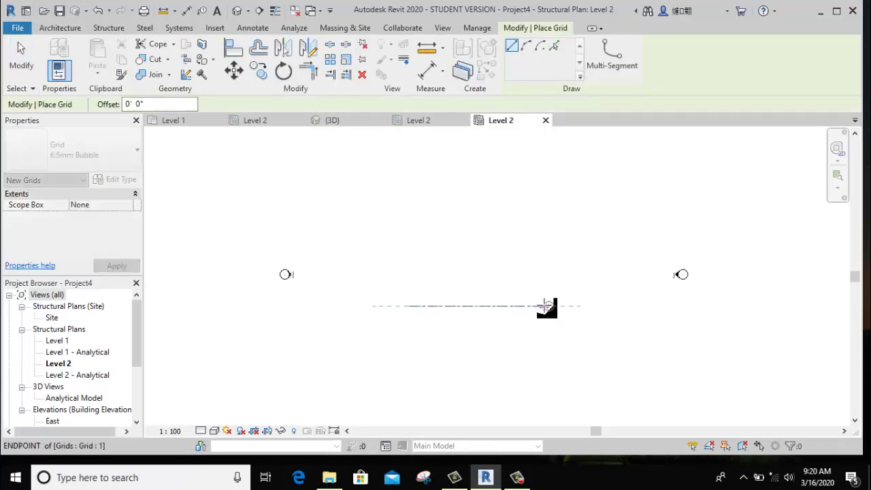
pyautogui.rightClick(427, 231)
pyautogui.press('Escape')
pyautogui.scroll(1, 412, 281)
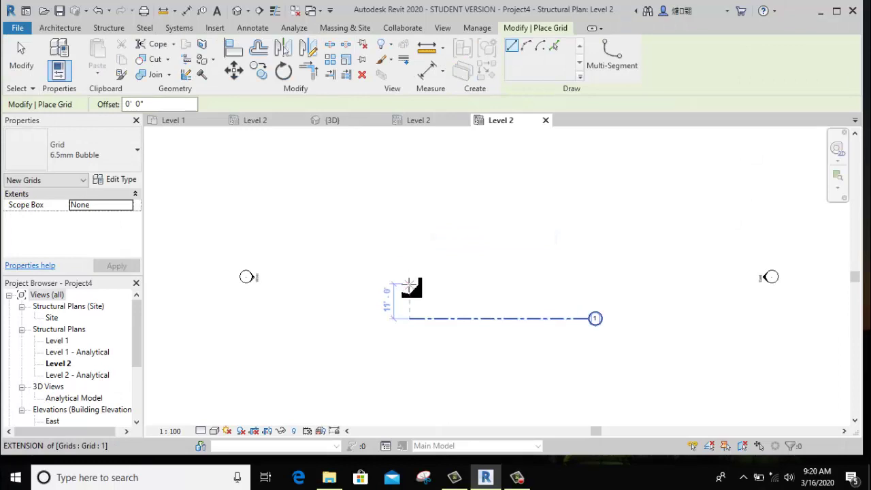
pyautogui.click(409, 284)
pyautogui.click(596, 284)
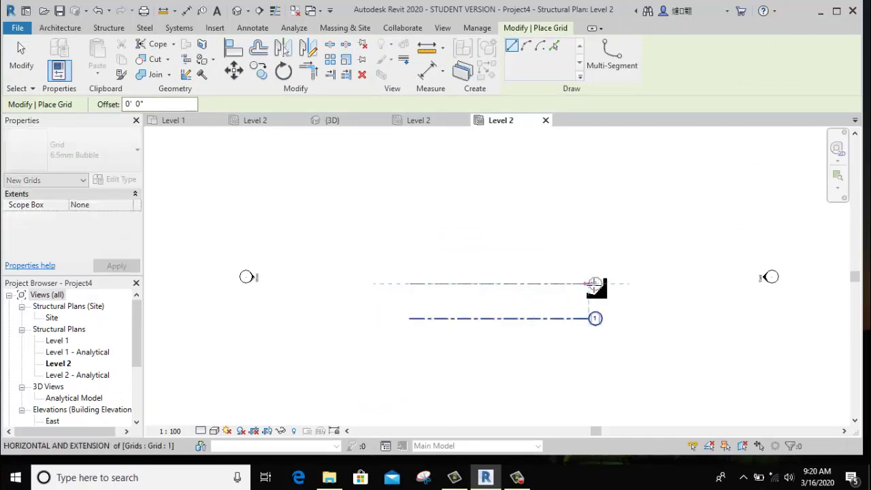
pyautogui.rightClick(426, 181)
pyautogui.click(442, 193)
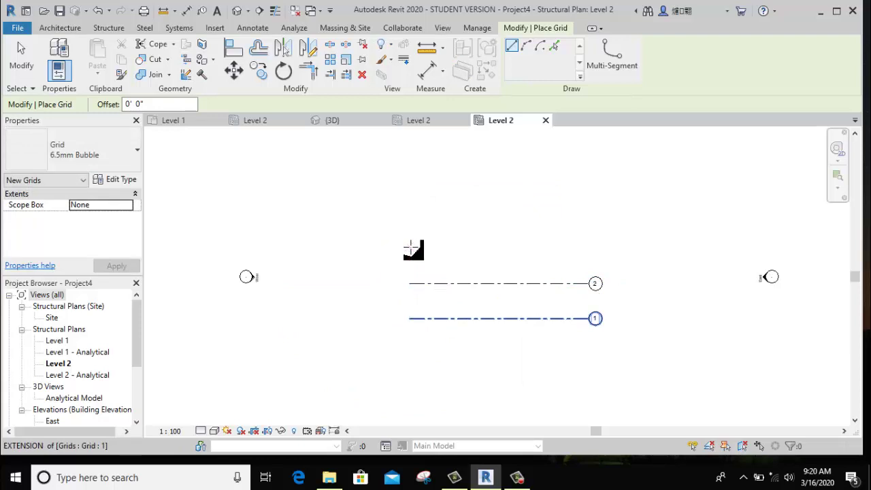
pyautogui.click(409, 248)
pyautogui.click(593, 248)
pyautogui.rightClick(510, 173)
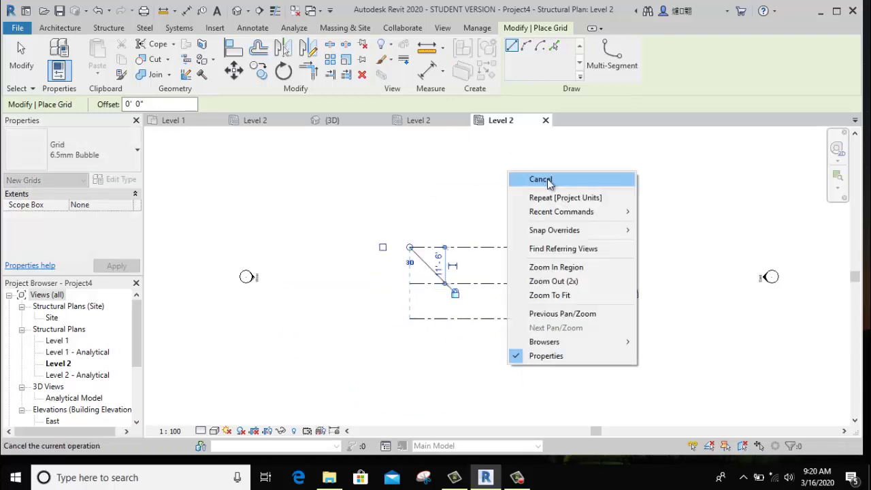
pyautogui.click(549, 181)
# Draw a vertical grid across grids 1–3 and rename its bubble to A.
pyautogui.click(438, 354)
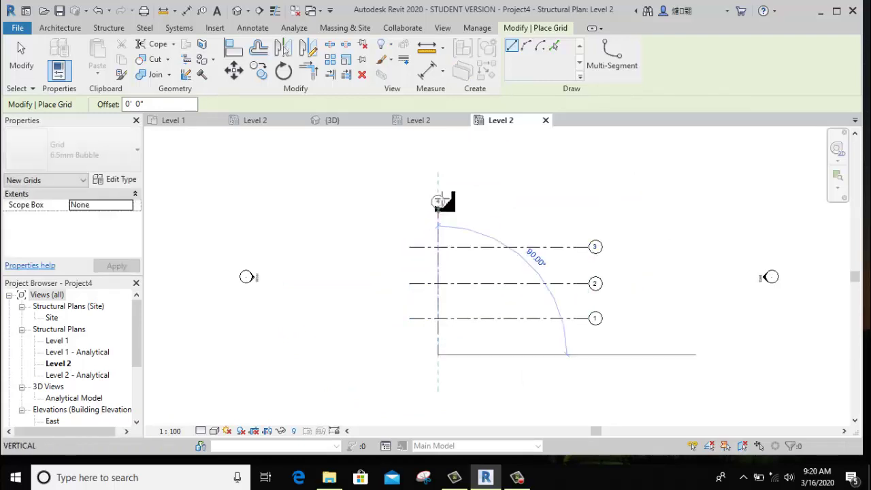
pyautogui.click(439, 189)
pyautogui.rightClick(486, 189)
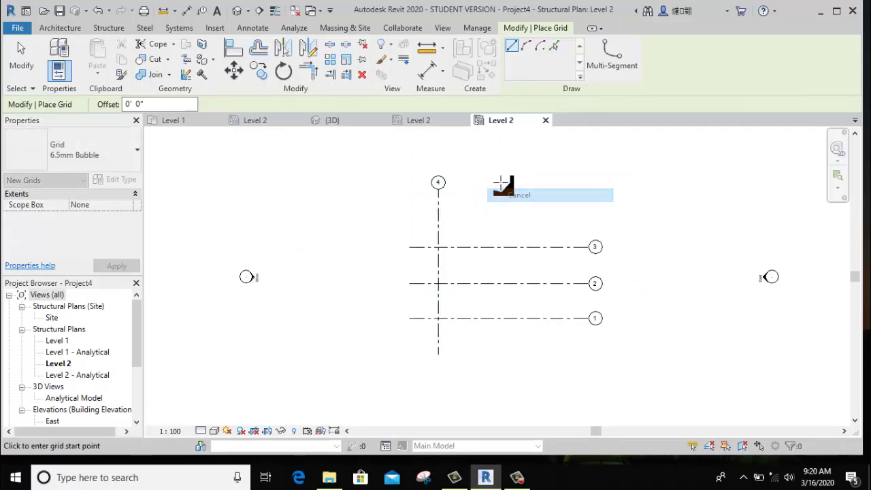
pyautogui.click(507, 193)
pyautogui.scroll(5, 439, 177)
pyautogui.doubleClick(440, 216)
pyautogui.write('A')
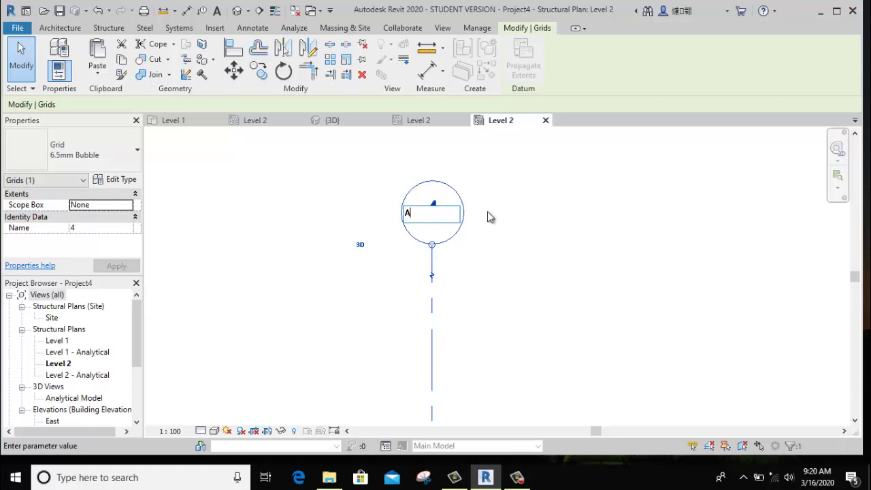
pyautogui.click(557, 190)
pyautogui.scroll(-3, 556, 188)
pyautogui.scroll(-3, 555, 188)
pyautogui.moveTo(554, 189); pyautogui.dragTo(395, 173, button='middle')
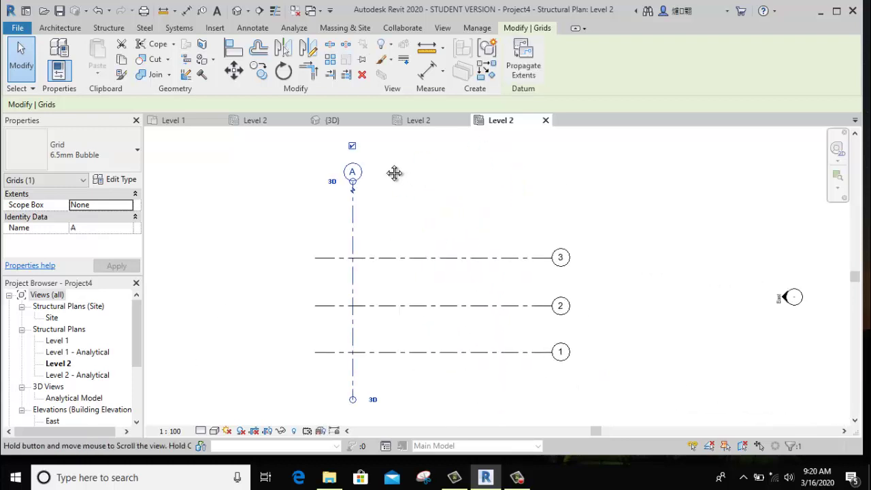
pyautogui.click(445, 191)
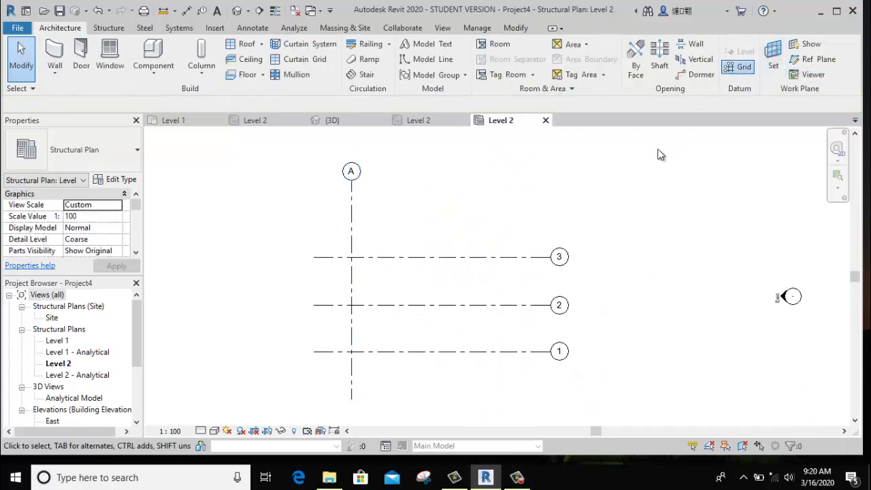
# Add vertical grid B 20'-0" from grid A, bubble at top.
pyautogui.click(403, 391)
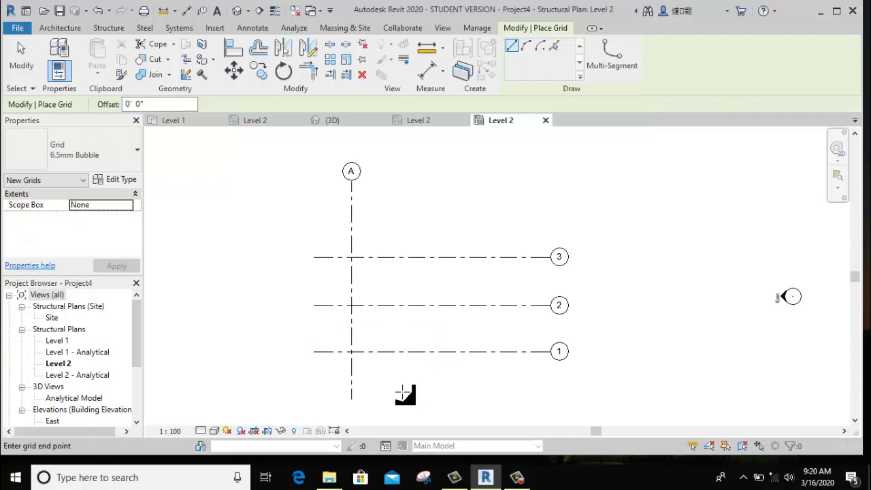
pyautogui.click(402, 174)
pyautogui.rightClick(490, 181)
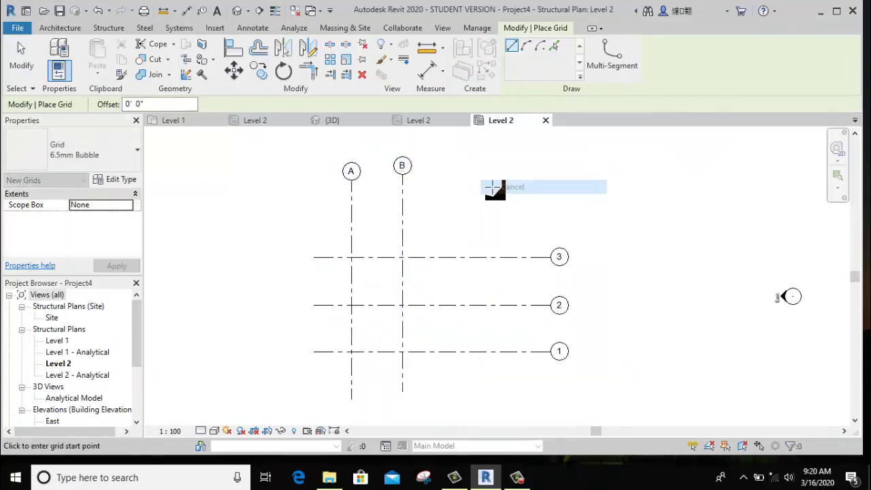
pyautogui.click(523, 196)
pyautogui.scroll(1, 383, 328)
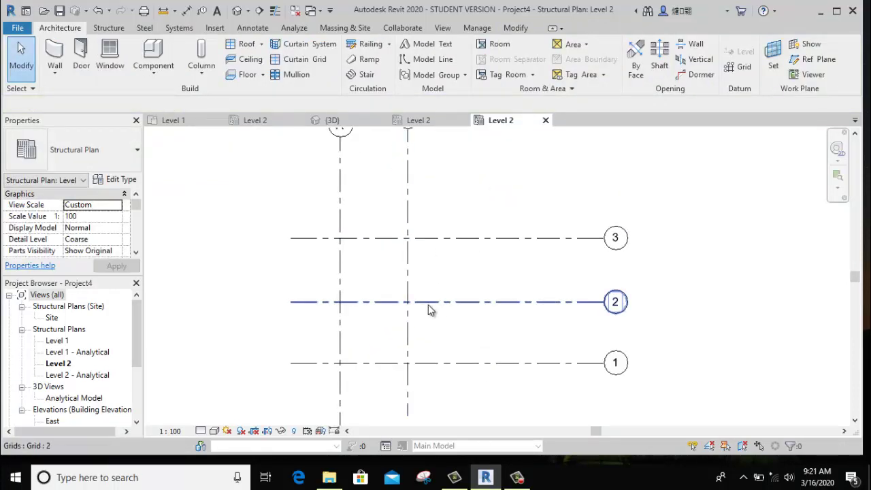
# Start the Structural Column tool with type UC203x203x52 and open Load Family.
pyautogui.scroll(-1, 428, 304)
pyautogui.moveTo(285, 218); pyautogui.dragTo(286, 201, button='middle')
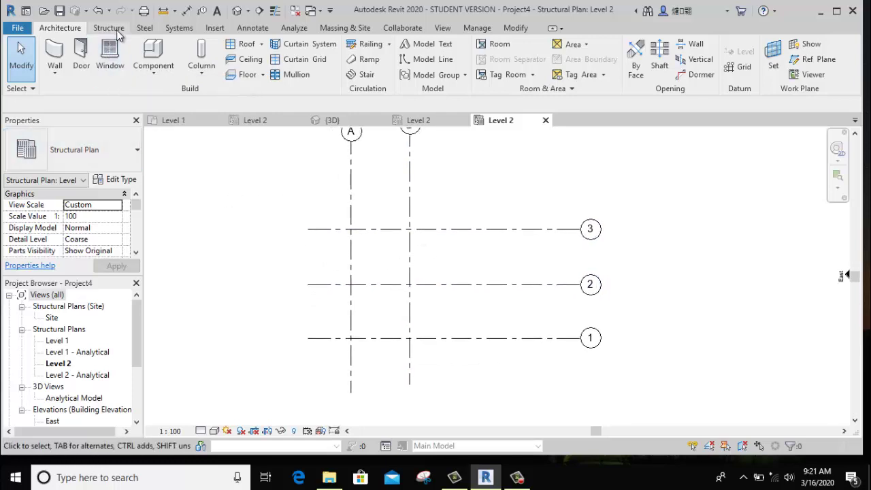
pyautogui.click(146, 29)
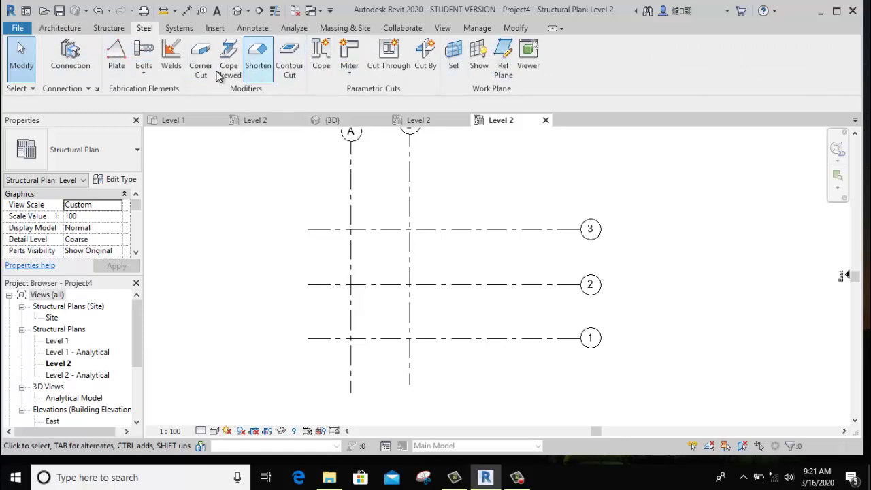
pyautogui.click(115, 30)
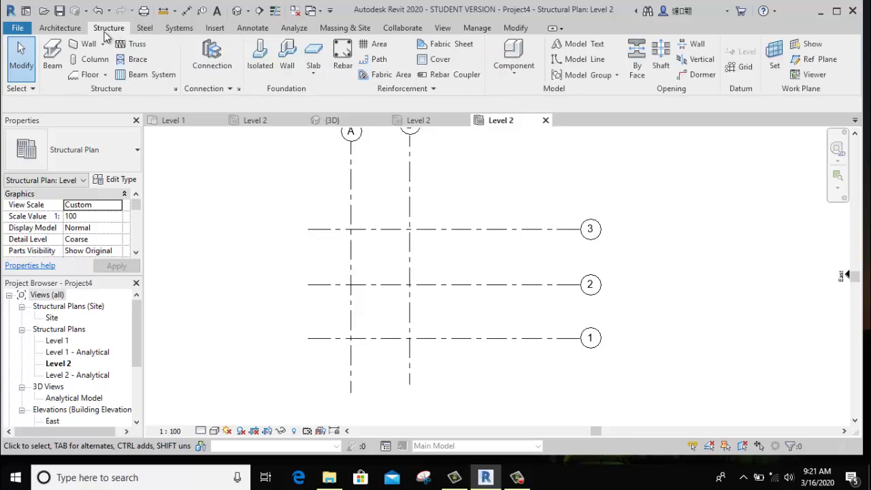
pyautogui.click(86, 62)
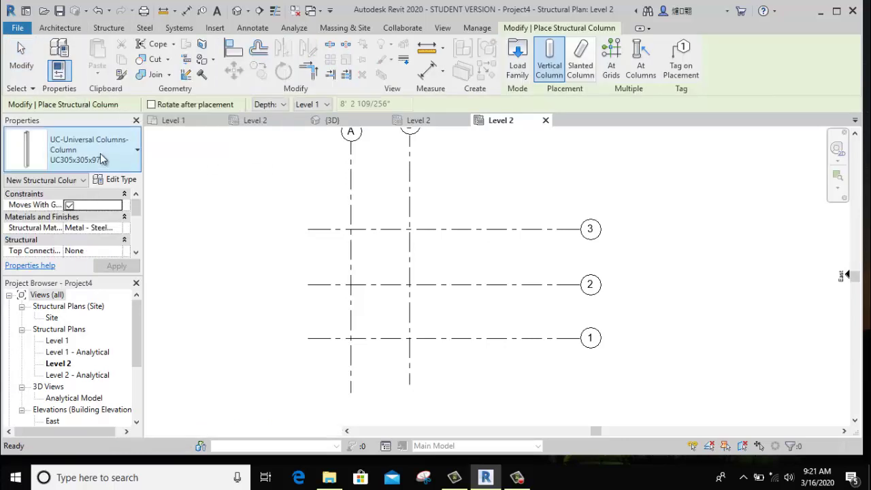
pyautogui.click(101, 153)
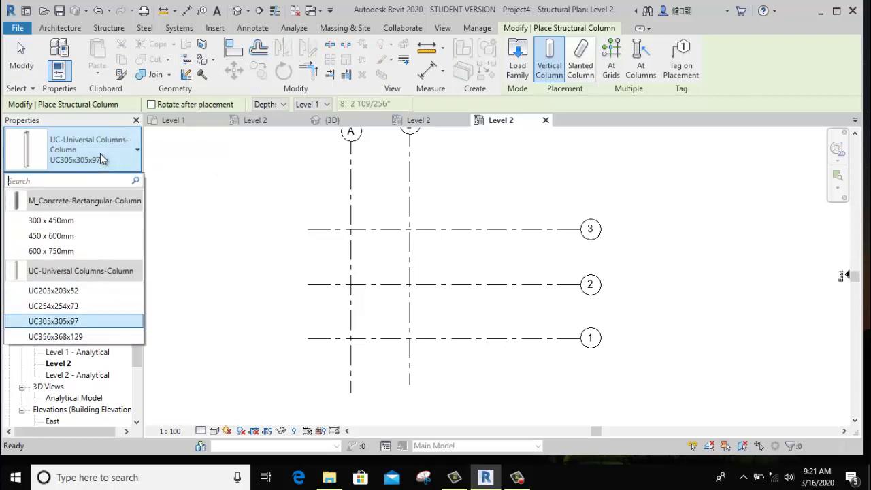
pyautogui.click(69, 294)
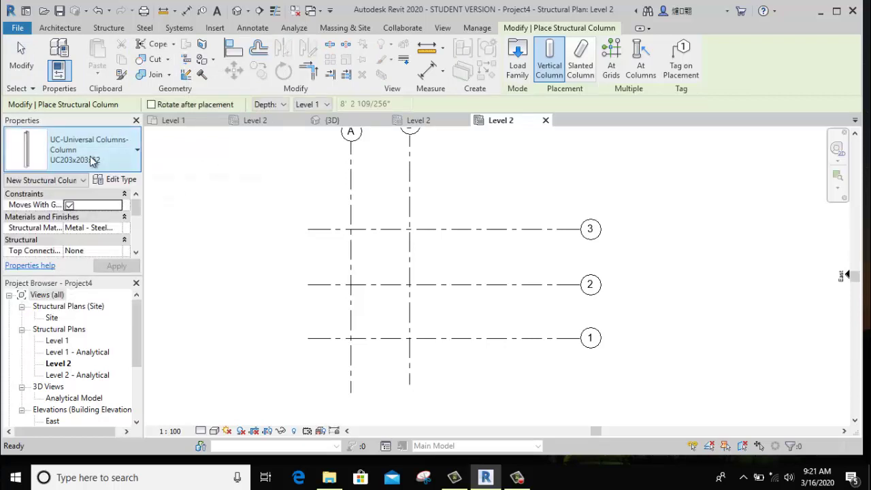
pyautogui.click(64, 160)
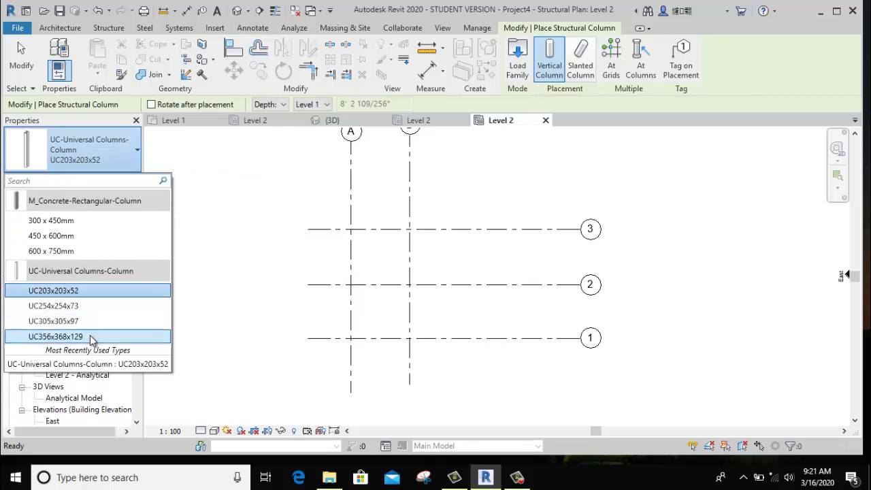
pyautogui.click(93, 159)
pyautogui.click(518, 55)
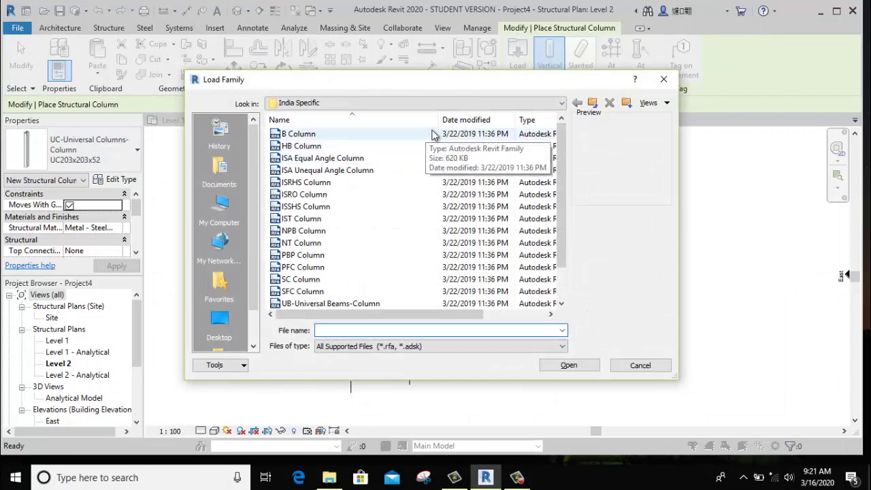
# Load the WPB Column family from the India Specific steel columns folder.
pyautogui.click(522, 104)
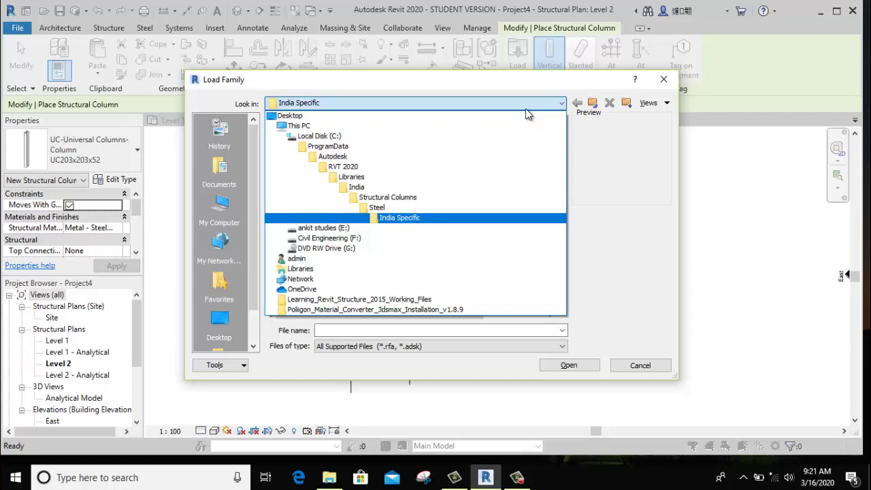
pyautogui.click(526, 108)
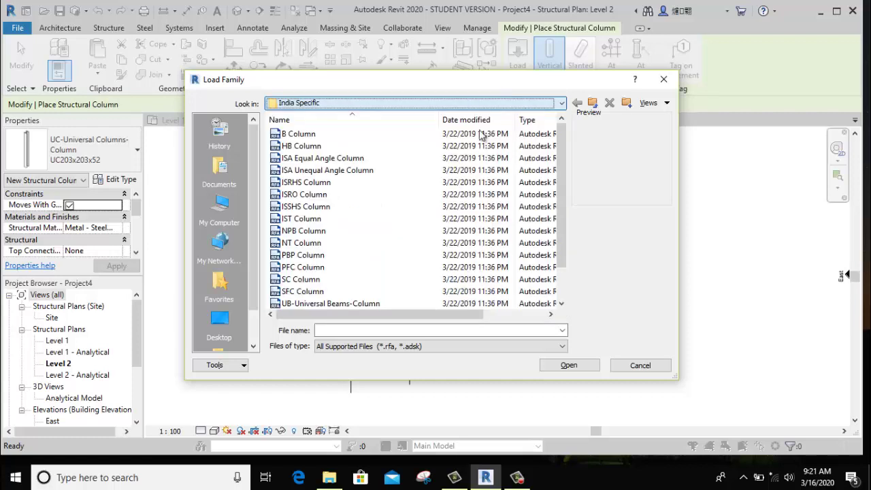
pyautogui.click(591, 104)
pyautogui.doubleClick(343, 147)
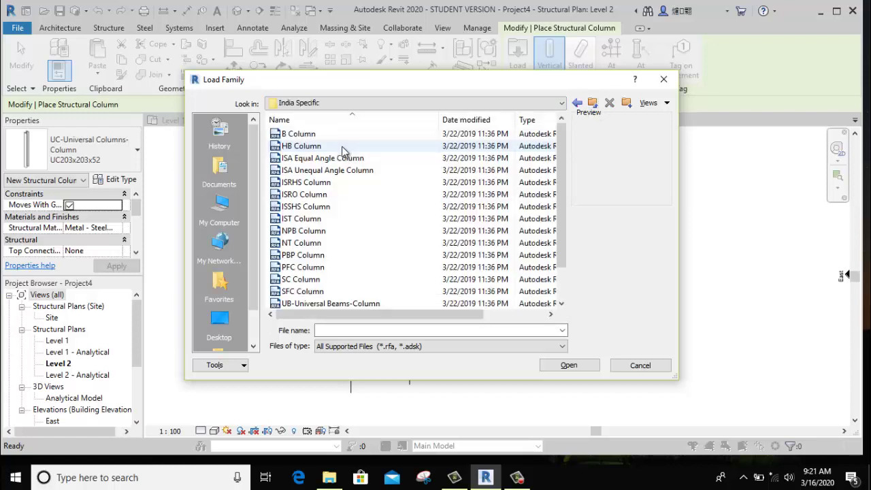
pyautogui.scroll(-1, 343, 235)
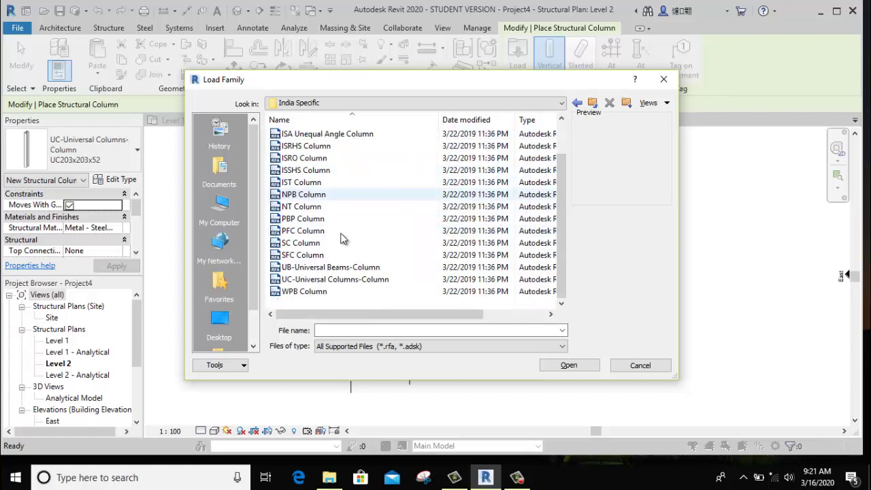
pyautogui.click(324, 293)
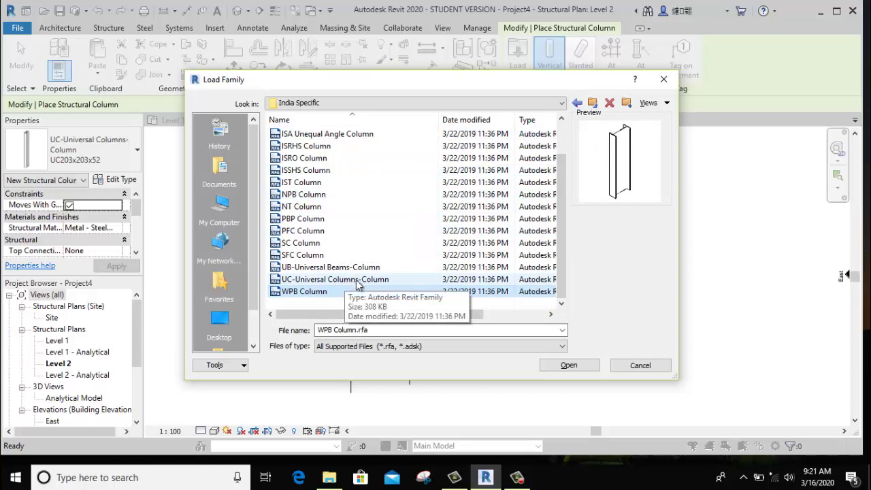
pyautogui.click(567, 366)
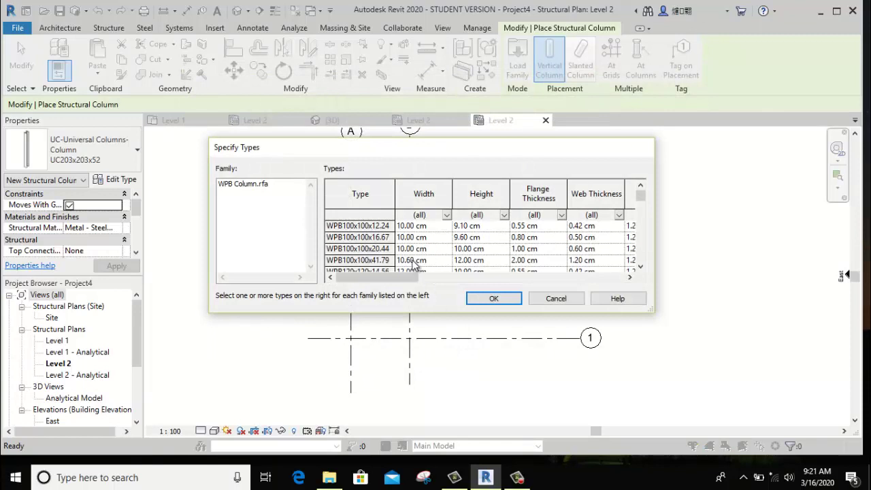
# Select the WPB400x300x155.26 type in Specify Types and confirm.
pyautogui.scroll(-10, 373, 245)
pyautogui.scroll(-10, 373, 245)
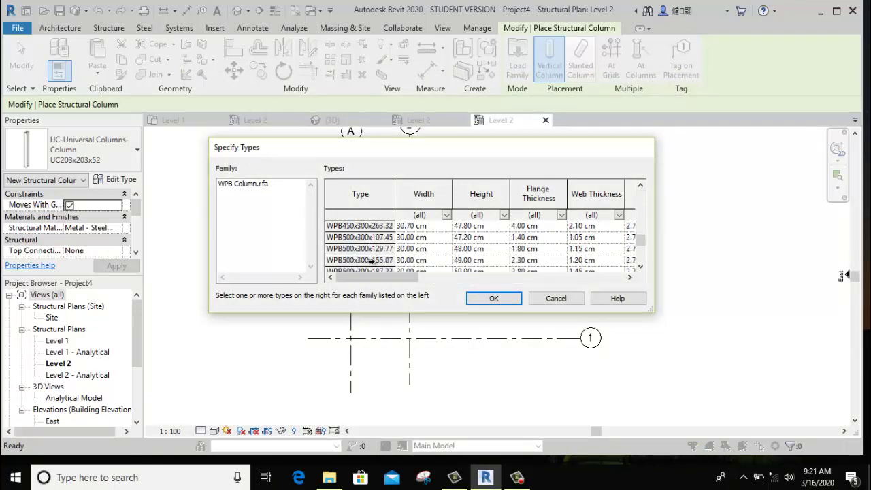
pyautogui.scroll(5, 357, 265)
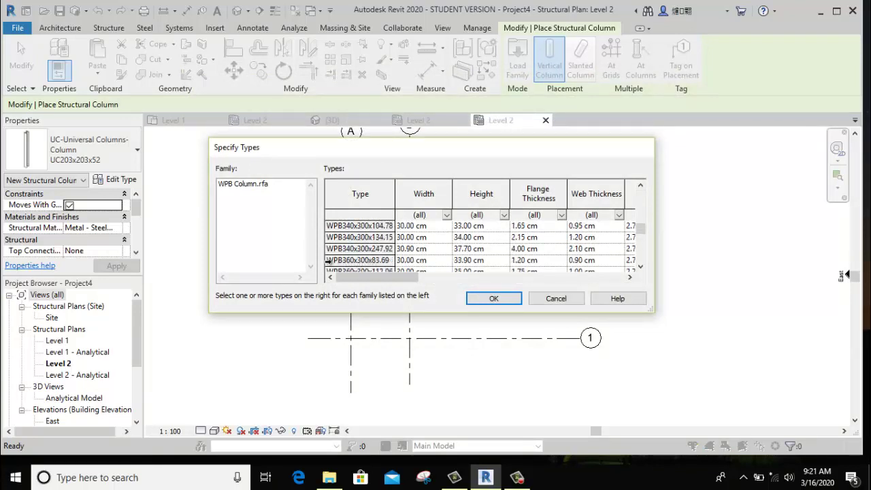
pyautogui.scroll(-2, 333, 273)
pyautogui.click(335, 262)
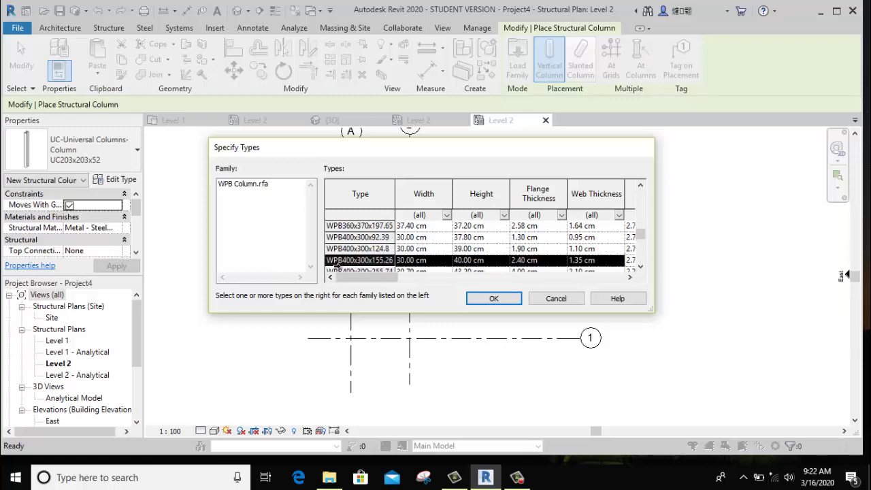
pyautogui.click(483, 303)
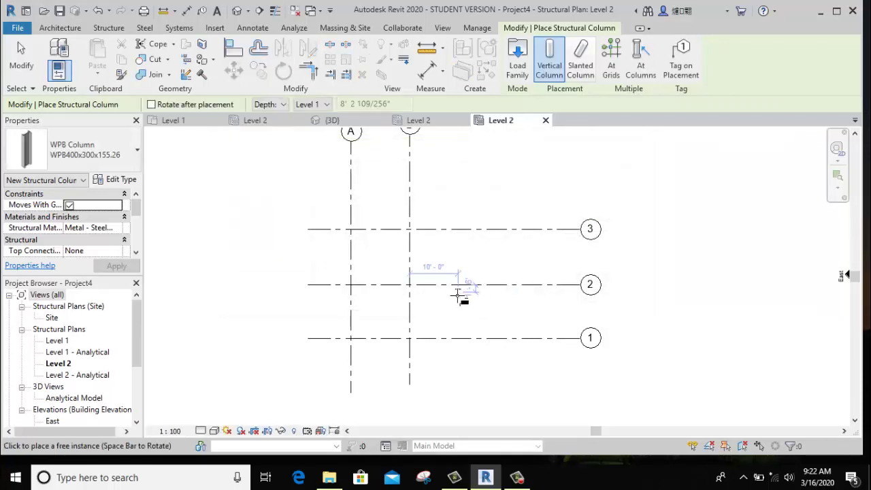
# Place WPB columns at grid intersections A/1, B/1 and B/2.
pyautogui.scroll(2, 344, 343)
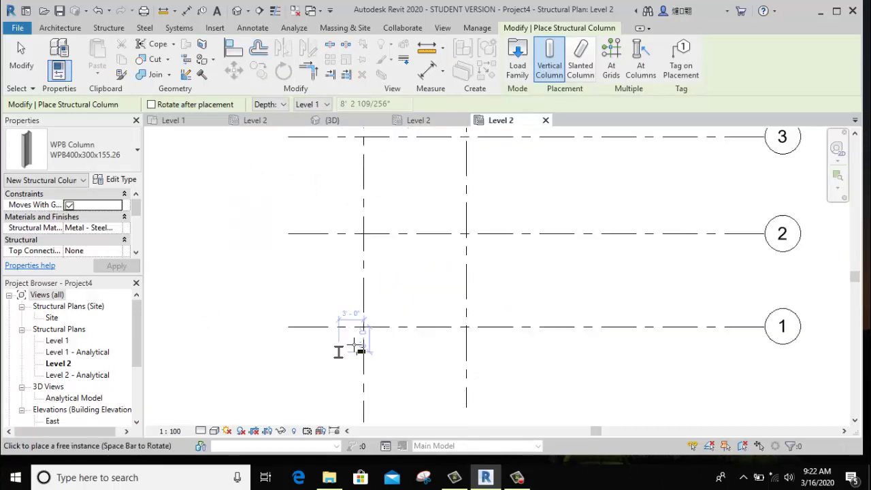
pyautogui.scroll(2, 347, 348)
pyautogui.scroll(2, 364, 327)
pyautogui.click(373, 307)
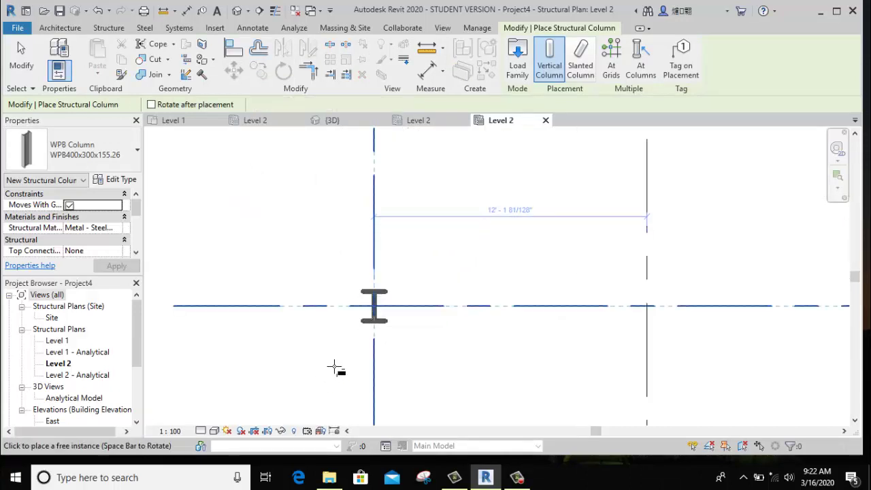
pyautogui.scroll(-2, 334, 365)
pyautogui.scroll(1, 335, 351)
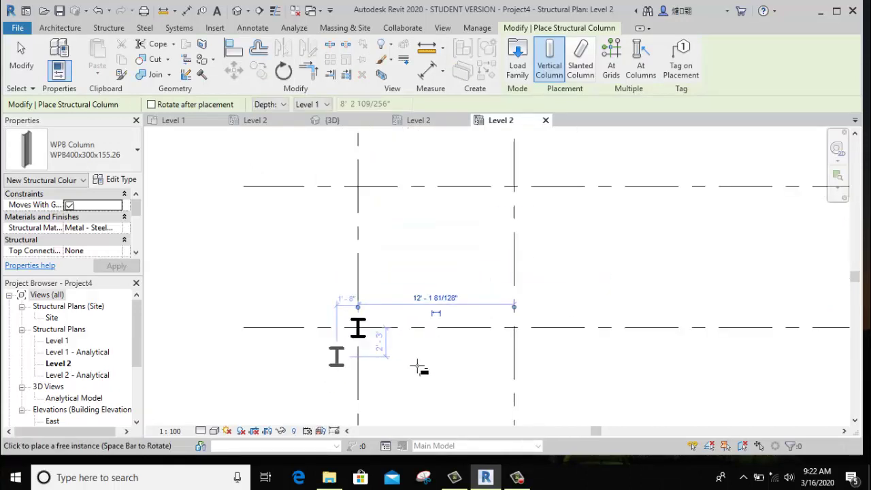
pyautogui.click(524, 322)
pyautogui.moveTo(486, 249); pyautogui.dragTo(455, 331, button='middle')
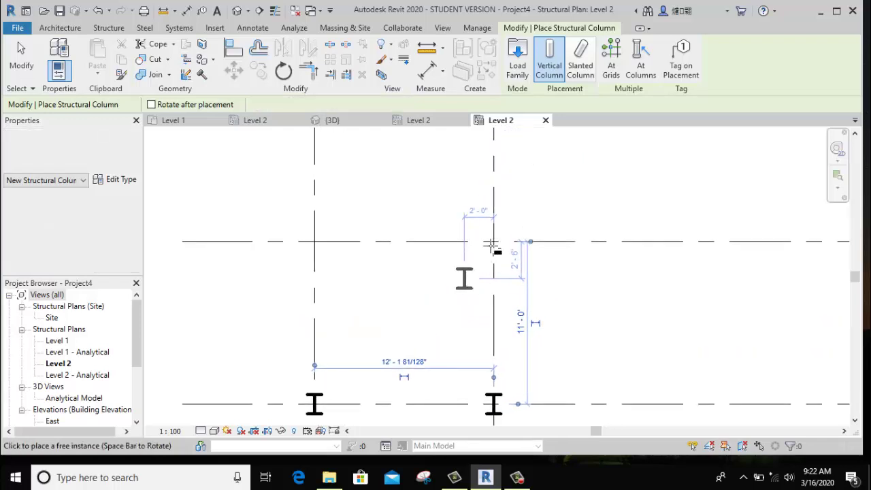
pyautogui.scroll(2, 499, 246)
pyautogui.click(498, 242)
# Place columns at A/2 and A/3, then end column placement.
pyautogui.scroll(-2, 462, 246)
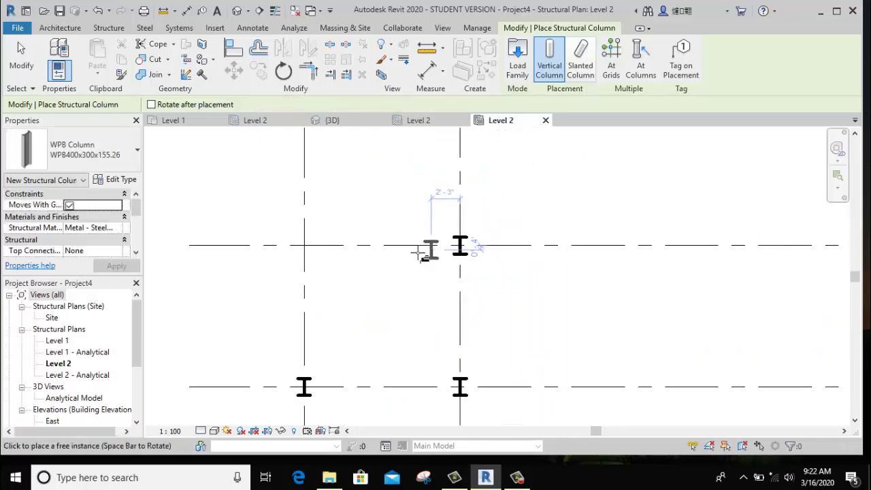
pyautogui.scroll(1, 300, 248)
pyautogui.click(300, 249)
pyautogui.scroll(-2, 361, 265)
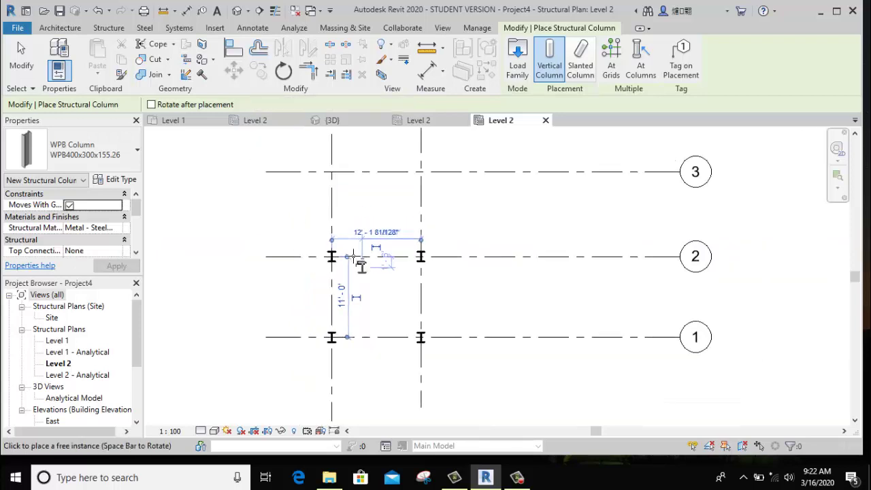
pyautogui.click(332, 174)
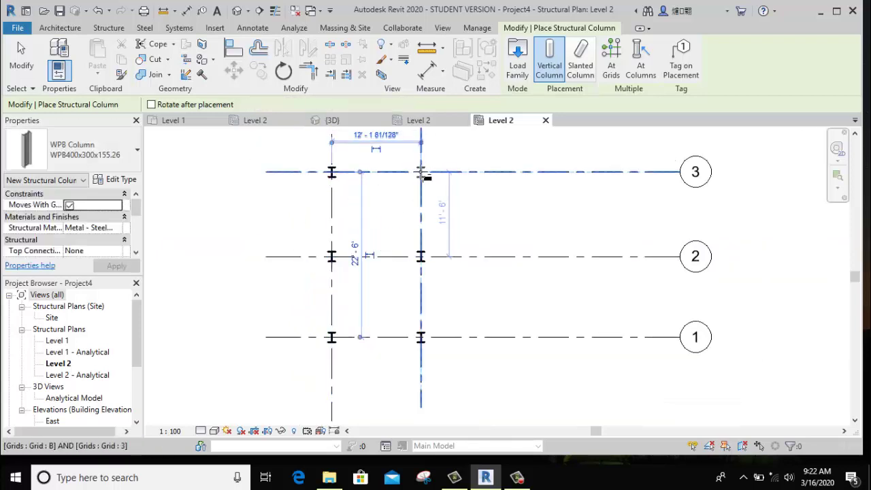
pyautogui.rightClick(506, 151)
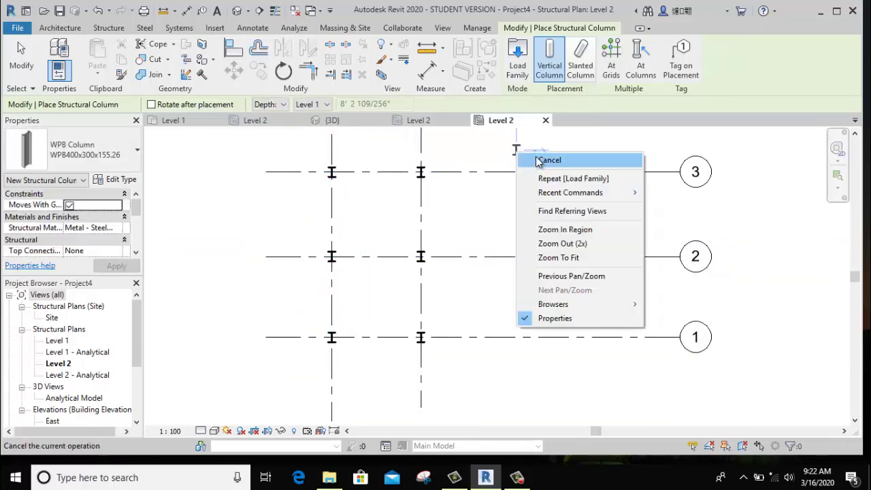
pyautogui.click(538, 159)
pyautogui.scroll(3, 433, 350)
pyautogui.scroll(2, 436, 351)
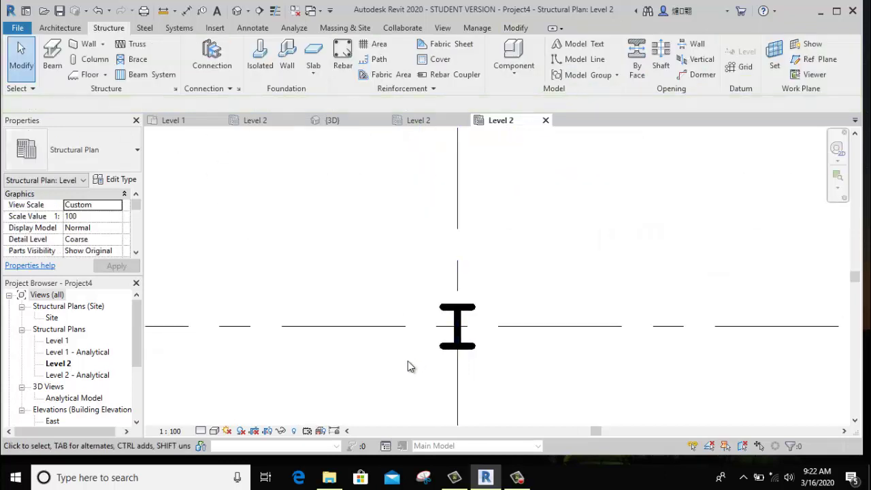
# Cycle the plan's detail level through Fine, Medium and Coarse, settling on Fine.
pyautogui.click(201, 432)
pyautogui.click(214, 413)
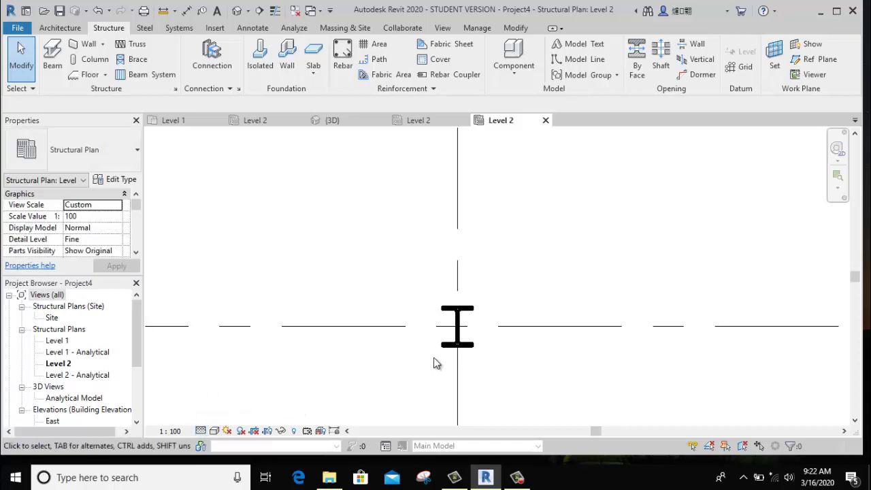
pyautogui.click(201, 431)
pyautogui.click(214, 401)
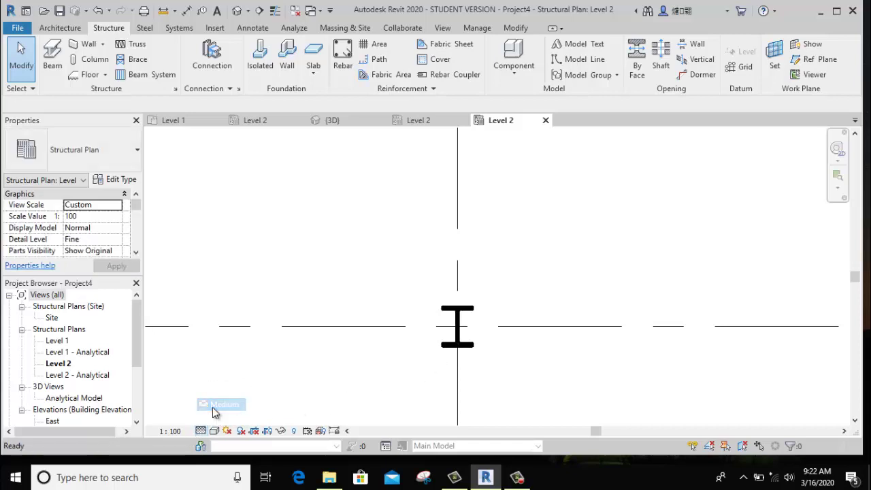
pyautogui.click(200, 431)
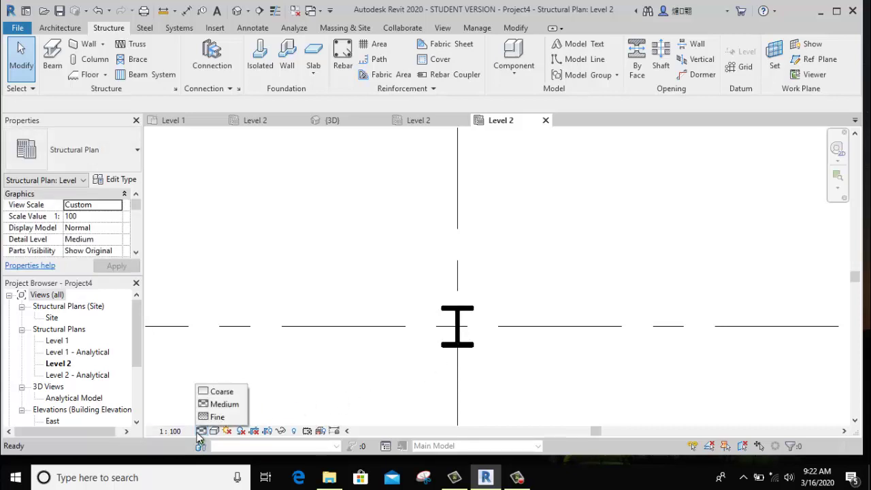
pyautogui.click(212, 391)
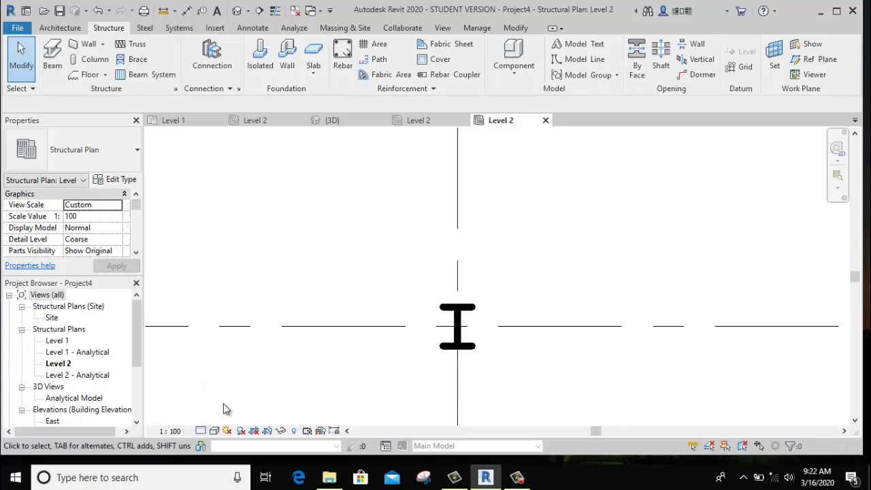
pyautogui.click(201, 431)
pyautogui.click(214, 413)
pyautogui.scroll(-3, 320, 385)
pyautogui.scroll(-3, 322, 385)
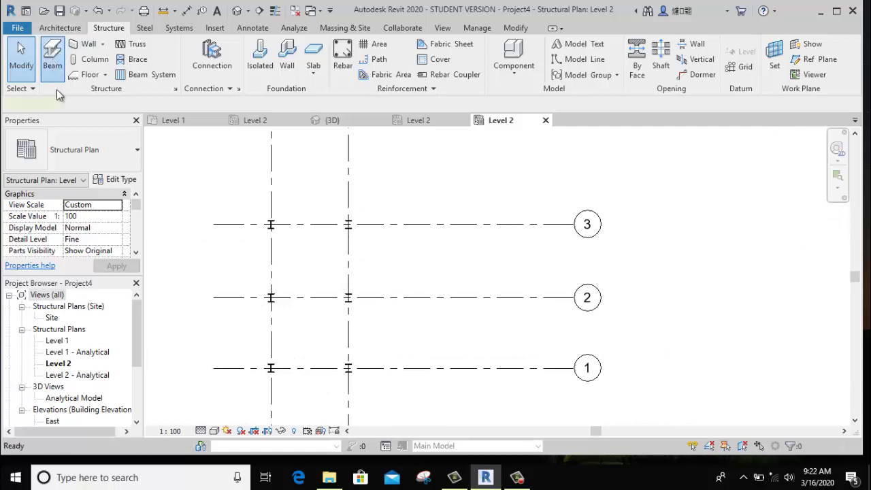
# Choose the UB254x102x28 beam type and place a beam between the first pair of columns.
pyautogui.click(98, 156)
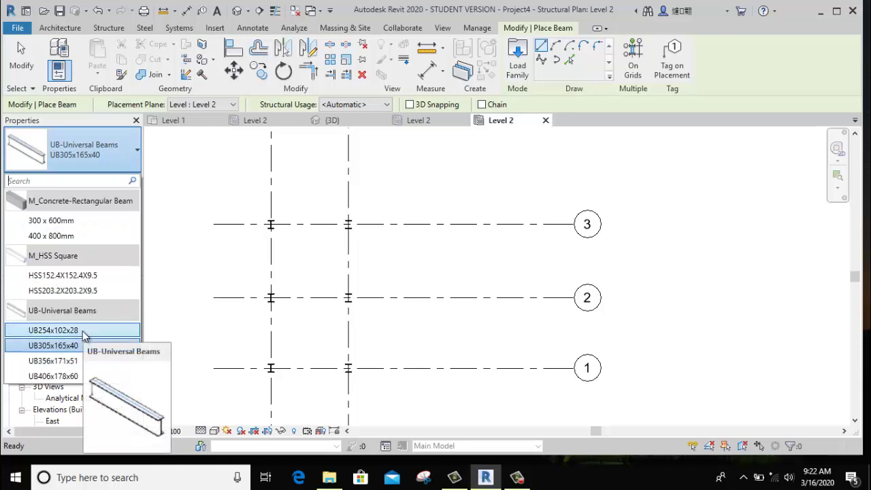
pyautogui.click(84, 333)
pyautogui.scroll(2, 269, 371)
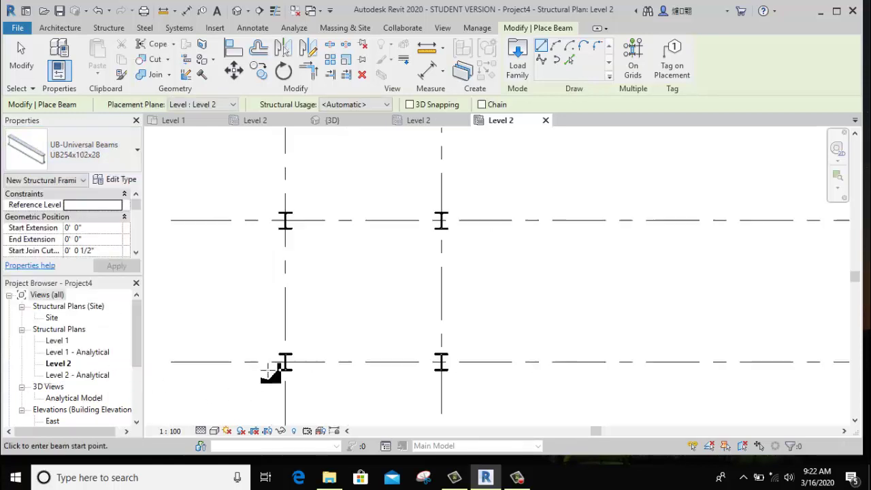
pyautogui.scroll(3, 271, 370)
pyautogui.click(300, 354)
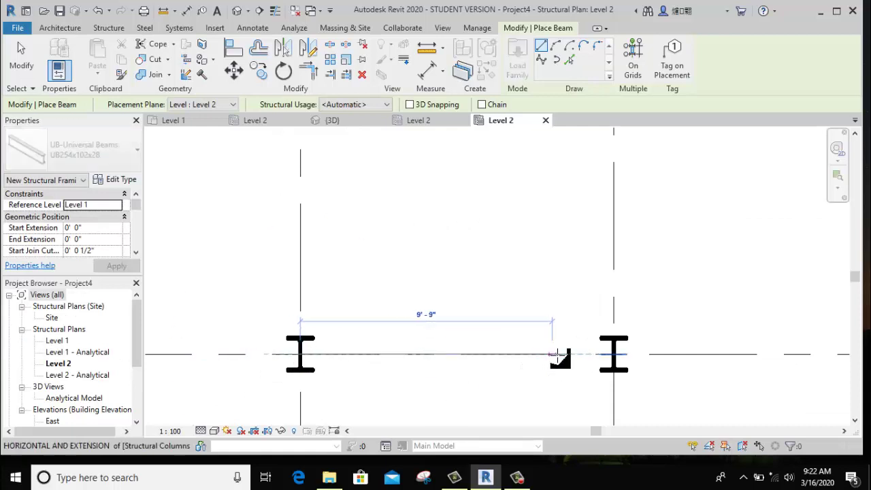
pyautogui.click(614, 354)
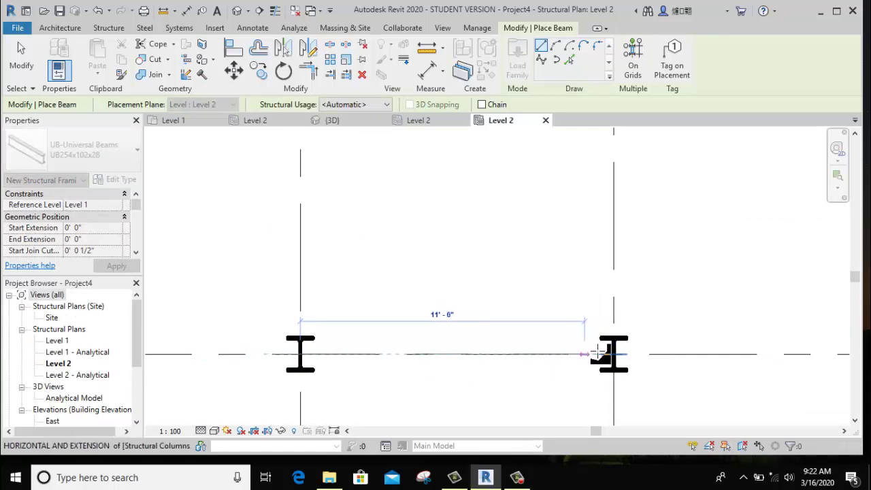
# Add a horizontal beam between two columns and a vertical beam up to the column above.
pyautogui.click(633, 54)
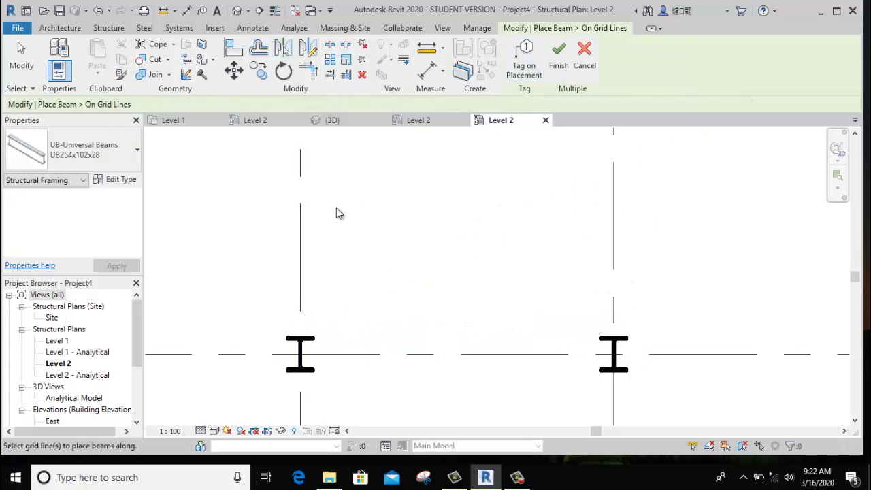
pyautogui.scroll(-2, 333, 262)
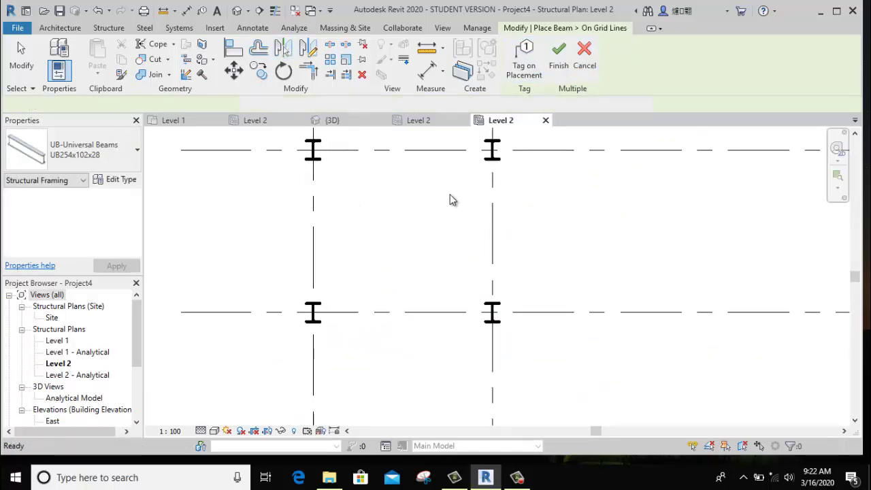
pyautogui.click(313, 314)
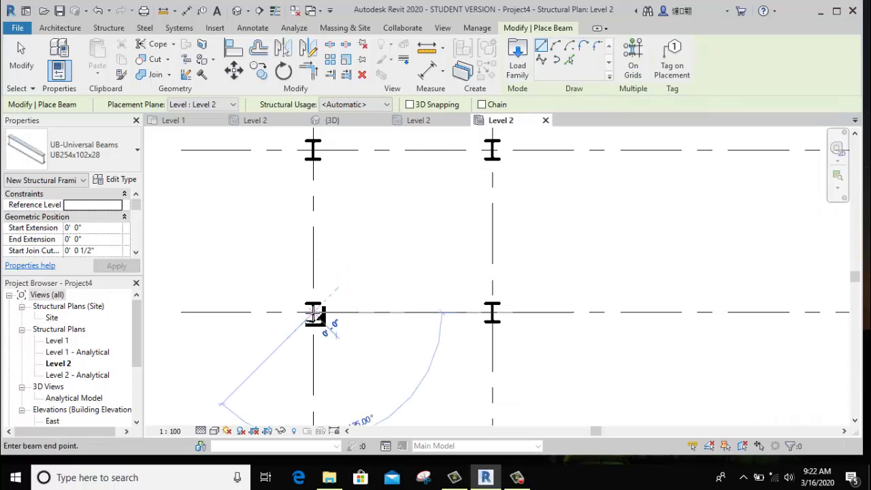
pyautogui.click(492, 313)
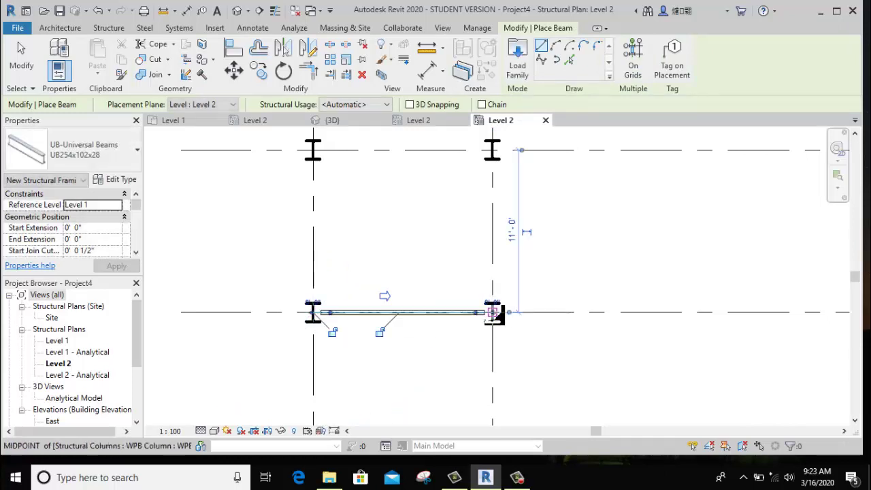
pyautogui.click(492, 312)
pyautogui.click(493, 151)
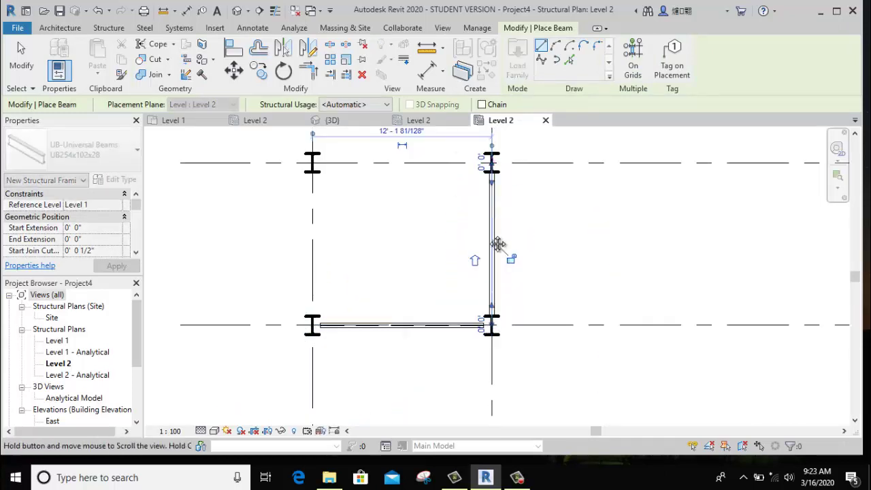
# Add beams up to the top column and across the two top columns, cancelling an unfinished one.
pyautogui.moveTo(496, 239); pyautogui.dragTo(506, 399, button='middle')
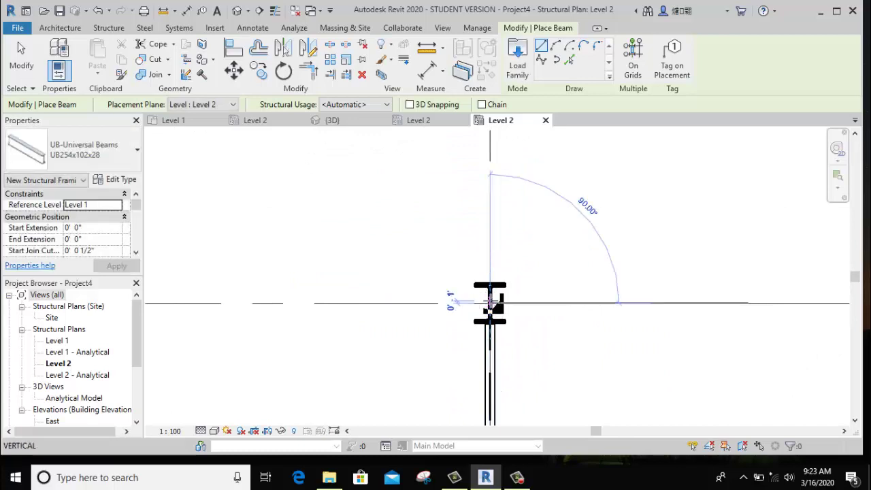
pyautogui.click(490, 302)
pyautogui.scroll(-3, 490, 302)
pyautogui.click(492, 151)
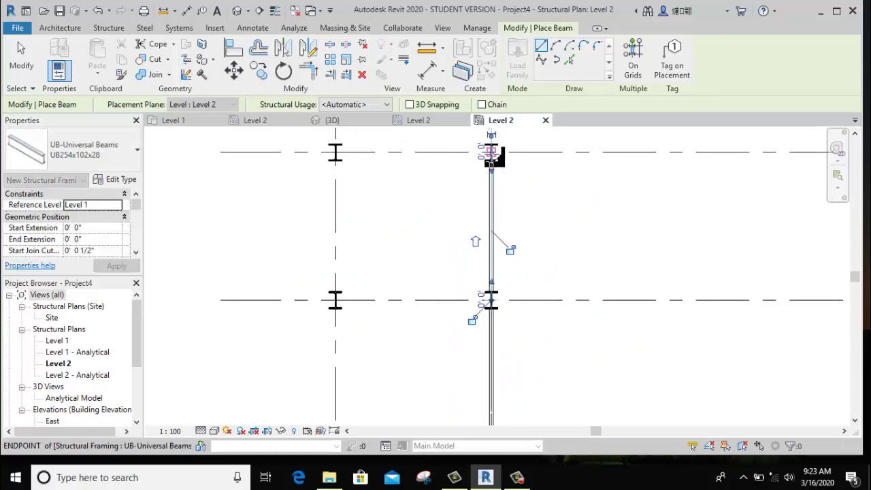
pyautogui.click(336, 152)
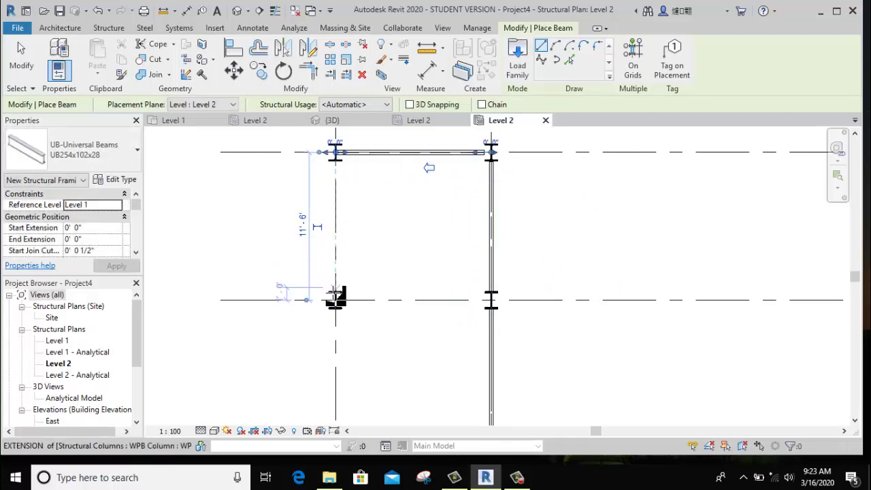
pyautogui.click(335, 301)
pyautogui.moveTo(303, 292); pyautogui.dragTo(306, 224, button='middle')
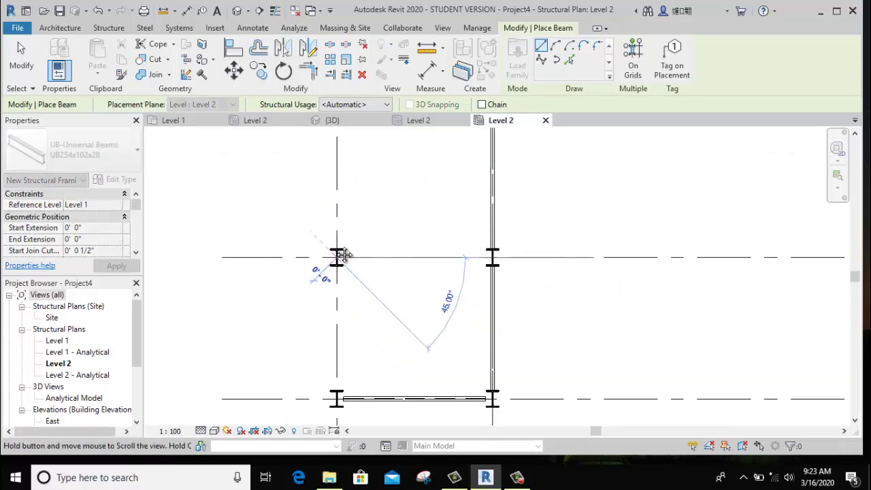
pyautogui.press('Escape')
pyautogui.press('Escape')
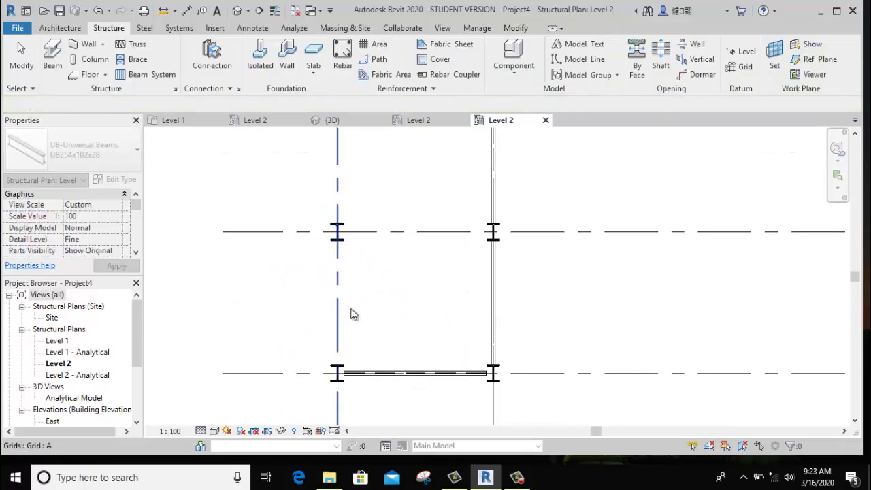
# Restart beam placement and attempt a left-column beam, then cancel it.
pyautogui.moveTo(369, 148); pyautogui.dragTo(381, 288, button='middle')
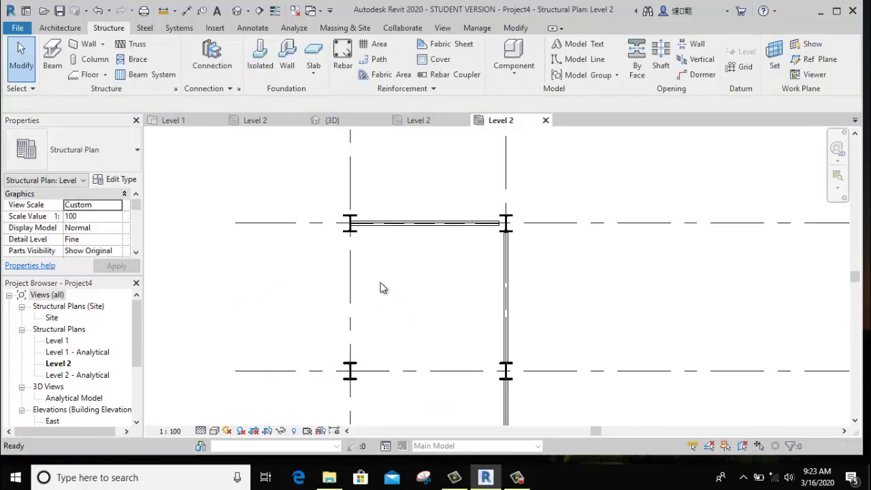
pyautogui.click(54, 58)
pyautogui.scroll(3, 350, 221)
pyautogui.scroll(1, 349, 217)
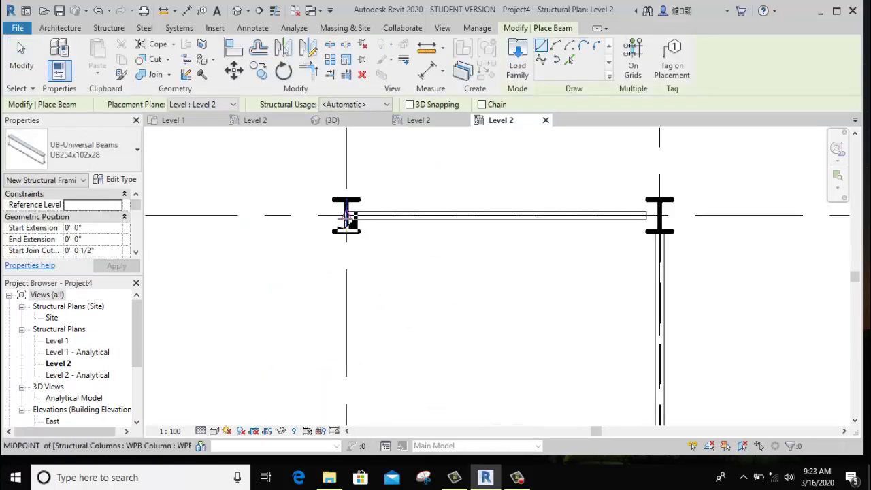
pyautogui.click(349, 216)
pyautogui.scroll(-2, 388, 262)
pyautogui.scroll(1, 372, 388)
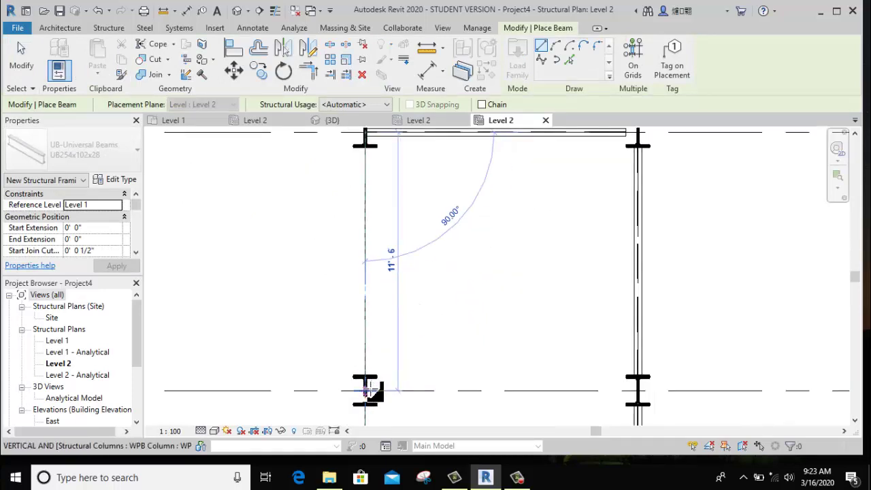
pyautogui.click(366, 392)
pyautogui.moveTo(383, 381); pyautogui.dragTo(379, 252, button='middle')
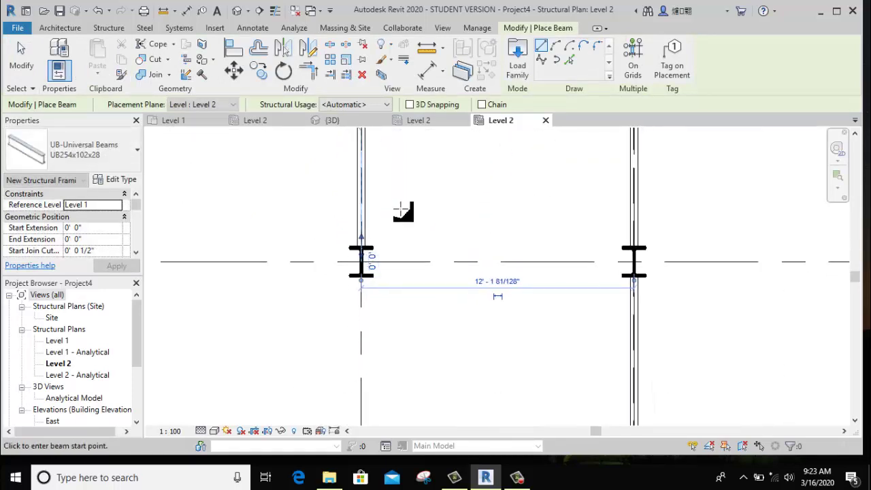
pyautogui.rightClick(431, 226)
pyautogui.click(431, 219)
# Place the left edge beam from the upper left column to the lower left column.
pyautogui.scroll(2, 365, 264)
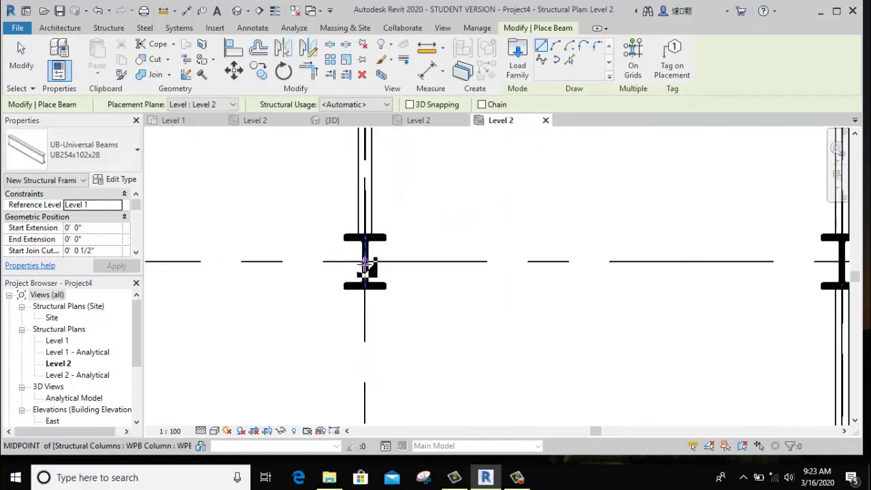
pyautogui.click(366, 262)
pyautogui.scroll(-2, 383, 291)
pyautogui.moveTo(383, 349); pyautogui.dragTo(381, 258, button='middle')
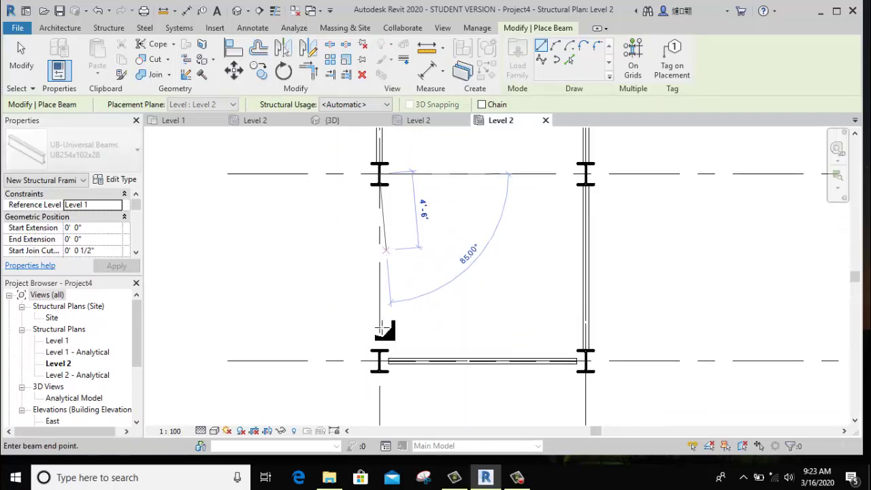
pyautogui.click(380, 371)
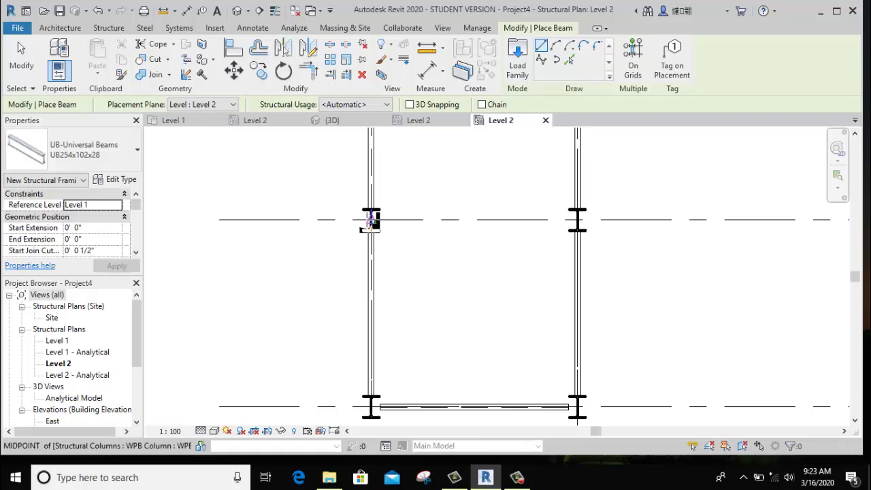
# Place the beam spanning both columns on grid 2 and stop placing beams.
pyautogui.click(371, 219)
pyautogui.click(577, 219)
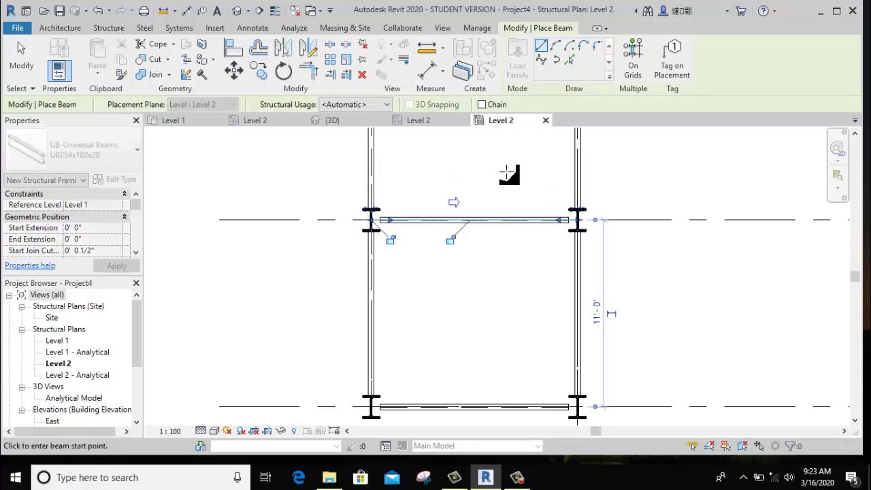
pyautogui.rightClick(488, 159)
pyautogui.click(509, 170)
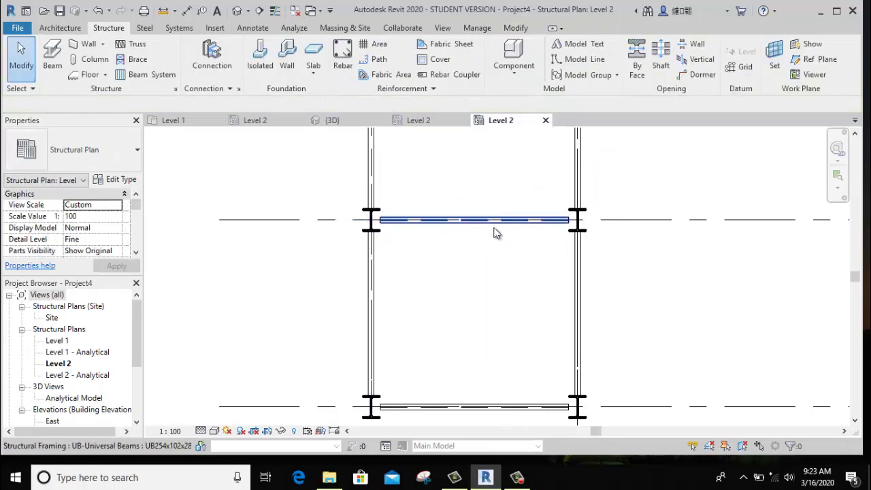
pyautogui.scroll(-2, 583, 371)
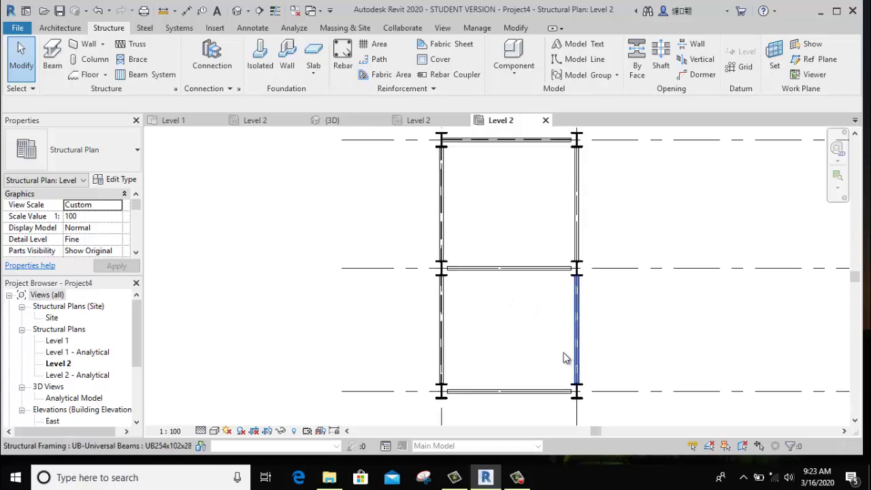
pyautogui.scroll(-2, 578, 250)
# Bring the grid numbers into view, start beams with BM, then cancel.
pyautogui.moveTo(578, 250); pyautogui.dragTo(368, 237, button='middle')
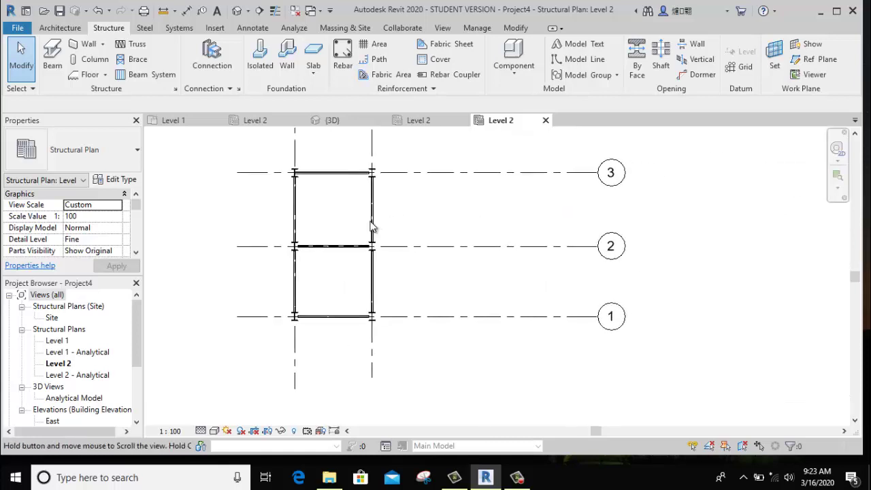
pyautogui.press('b')
pyautogui.press('m')
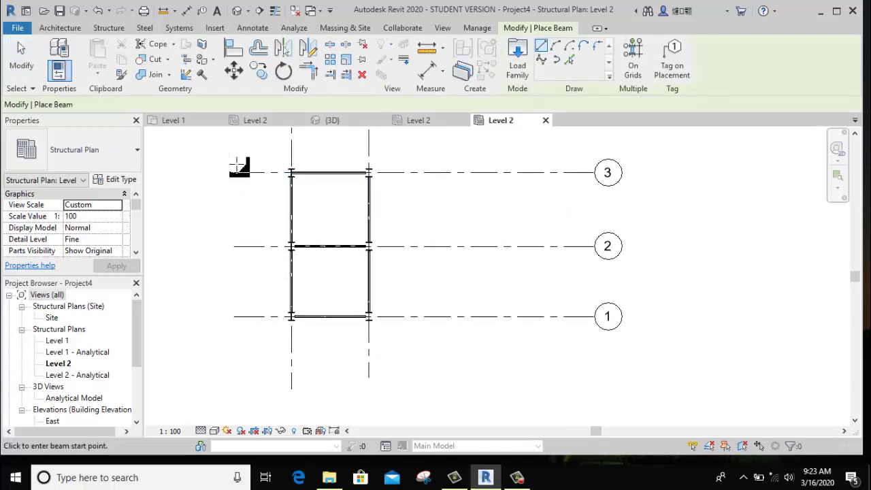
pyautogui.rightClick(234, 165)
pyautogui.click(253, 170)
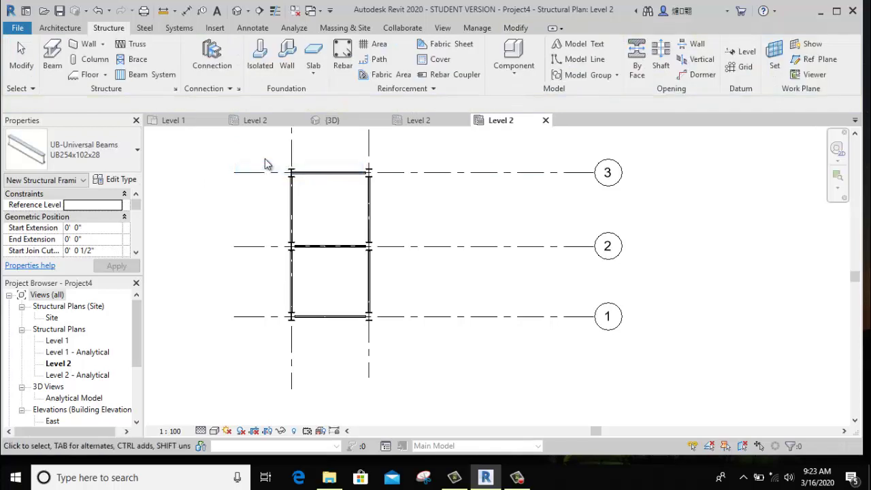
# Place beams On Grids for grids 1–3, finish, and dismiss the 'No beams were added' notice.
pyautogui.click(56, 49)
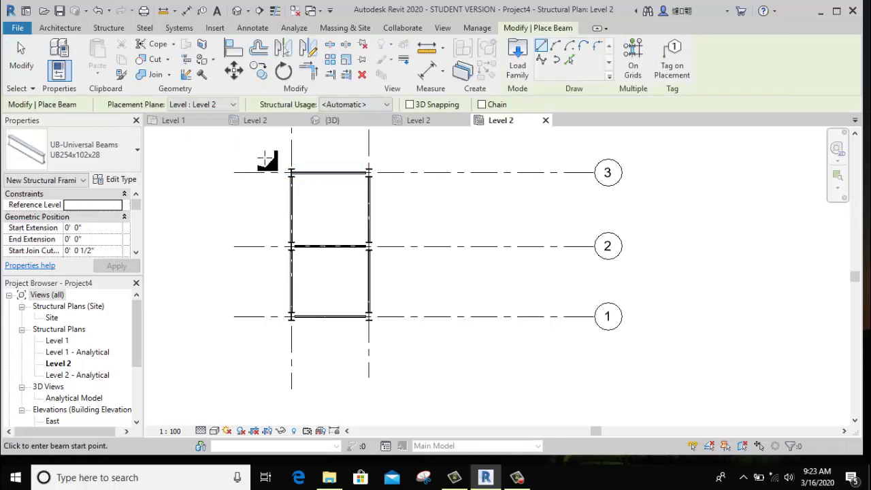
pyautogui.click(633, 58)
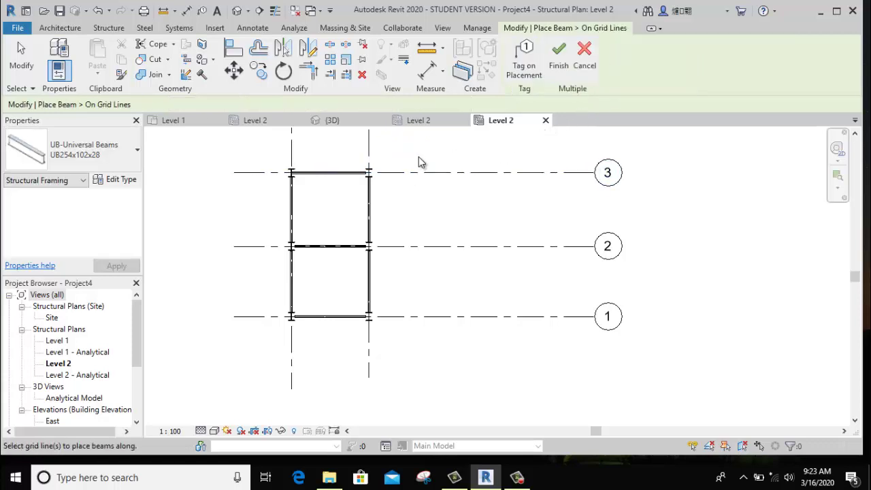
pyautogui.moveTo(408, 151); pyautogui.dragTo(247, 351)
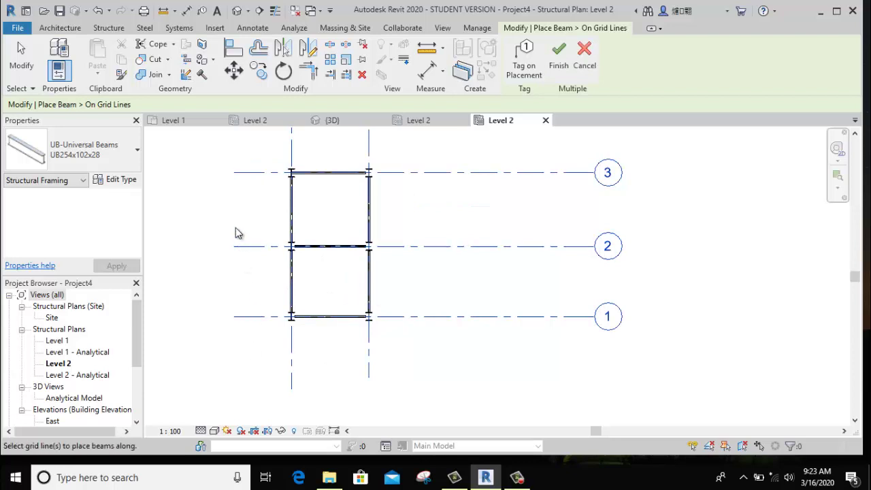
pyautogui.moveTo(238, 234); pyautogui.dragTo(267, 252, button='middle')
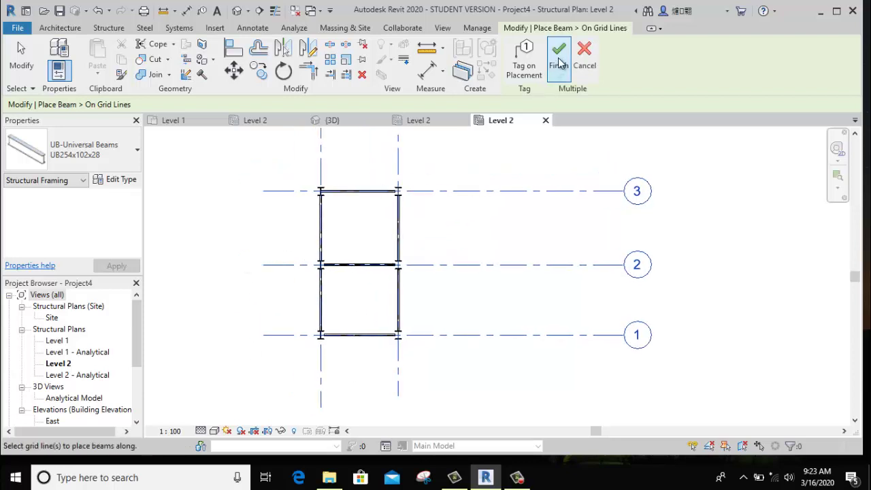
pyautogui.click(556, 64)
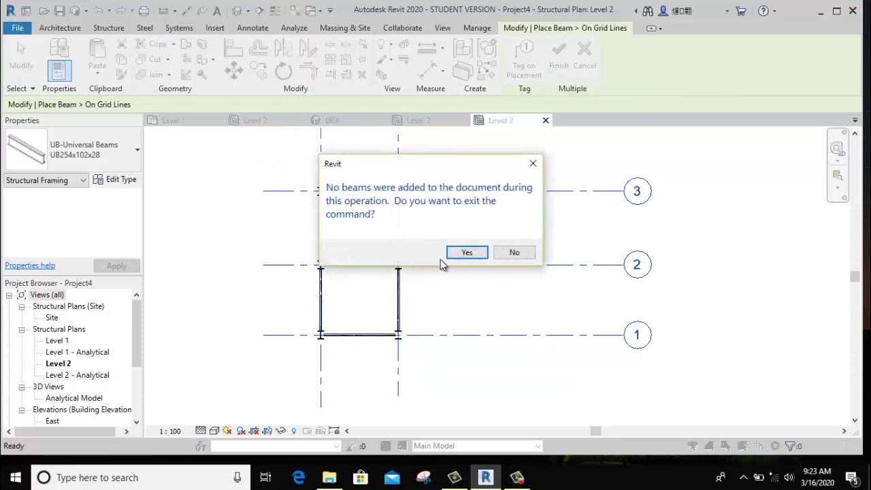
pyautogui.click(466, 252)
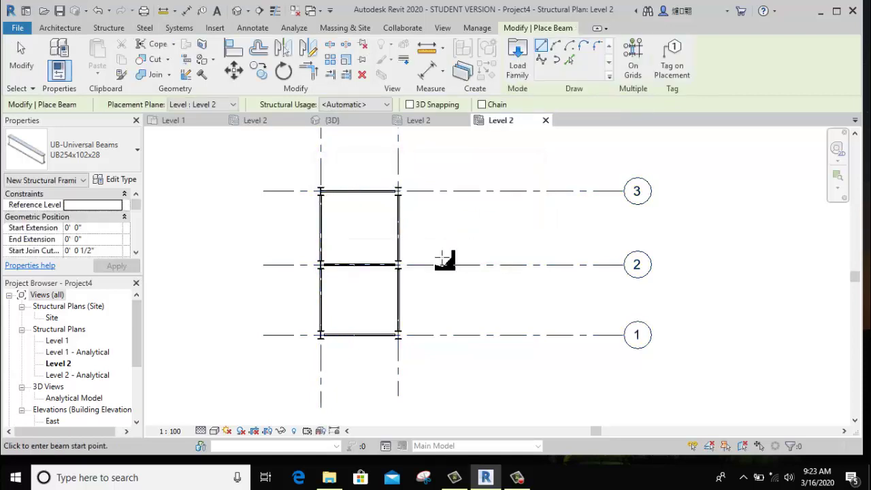
# Cancel the Beam tool, then zoom and recentre the plan on the whole two-bay frame.
pyautogui.scroll(2, 350, 270)
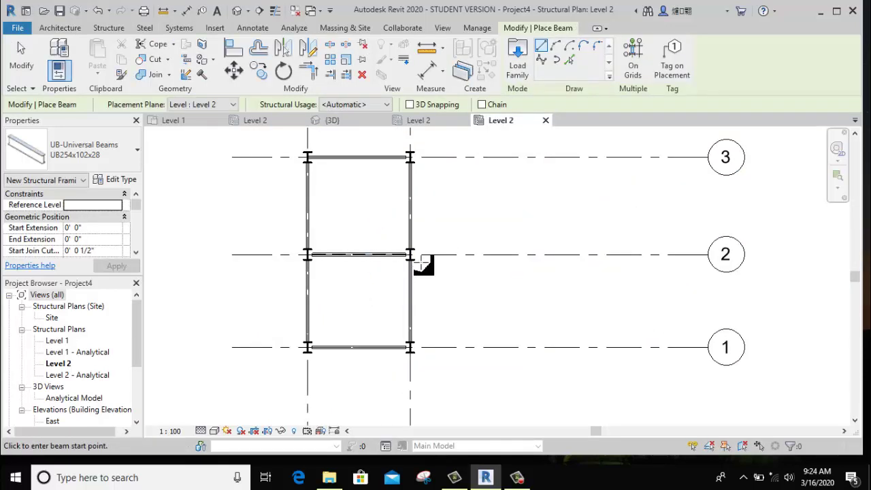
pyautogui.rightClick(484, 202)
pyautogui.click(492, 185)
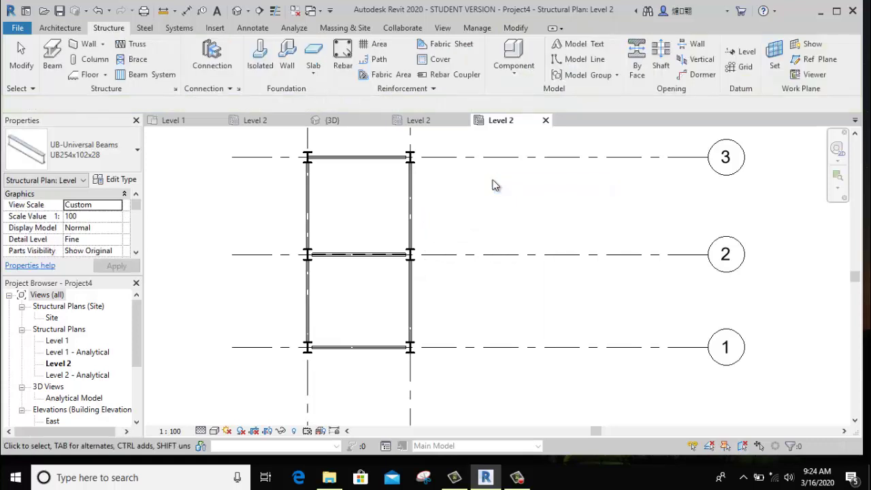
pyautogui.scroll(1, 444, 320)
pyautogui.moveTo(442, 307); pyautogui.dragTo(443, 374, button='middle')
pyautogui.scroll(2, 399, 185)
pyautogui.scroll(1, 390, 181)
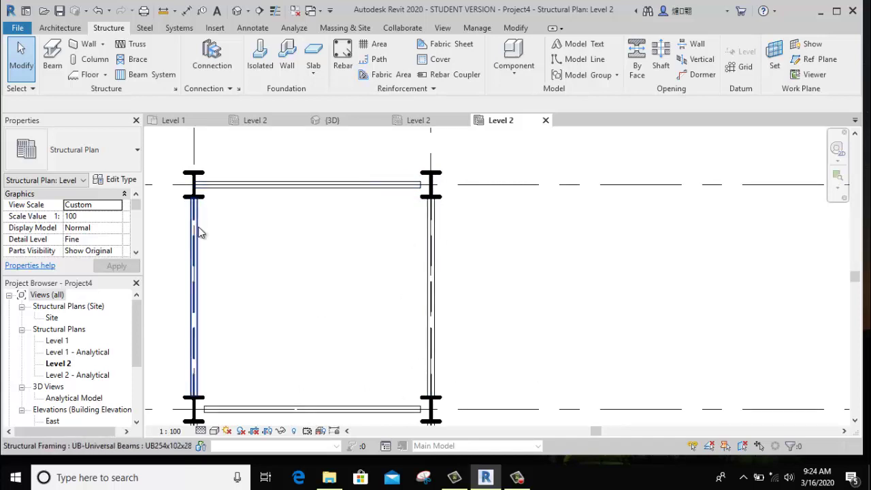
pyautogui.scroll(-3, 226, 230)
pyautogui.moveTo(233, 266); pyautogui.dragTo(249, 211, button='middle')
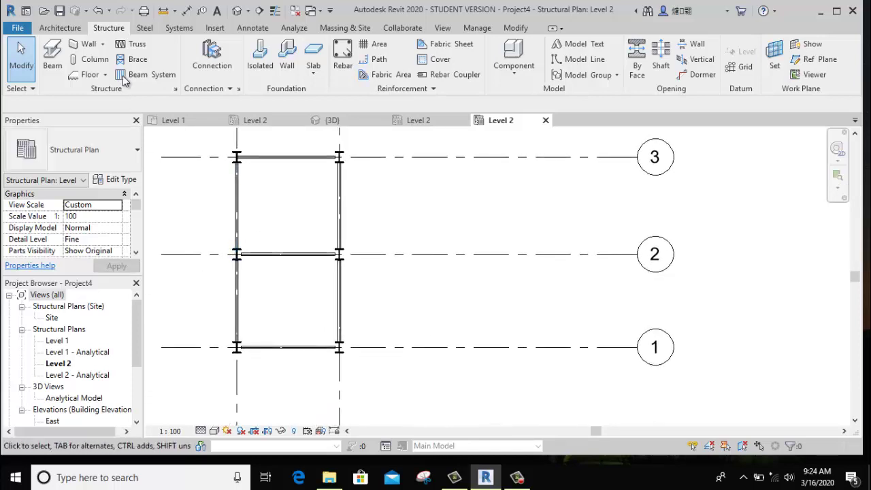
pyautogui.click(515, 28)
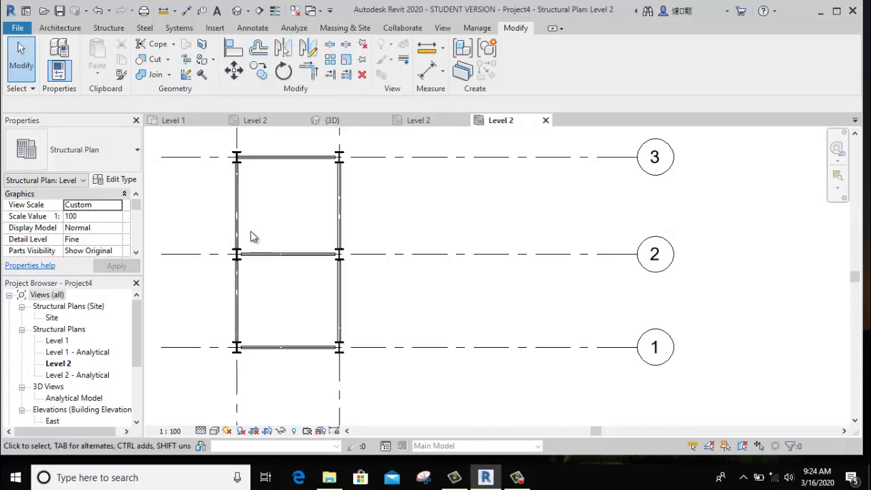
# Inspect the frame in the default 3D view, then return to the Level 2 structural plan.
pyautogui.click(238, 11)
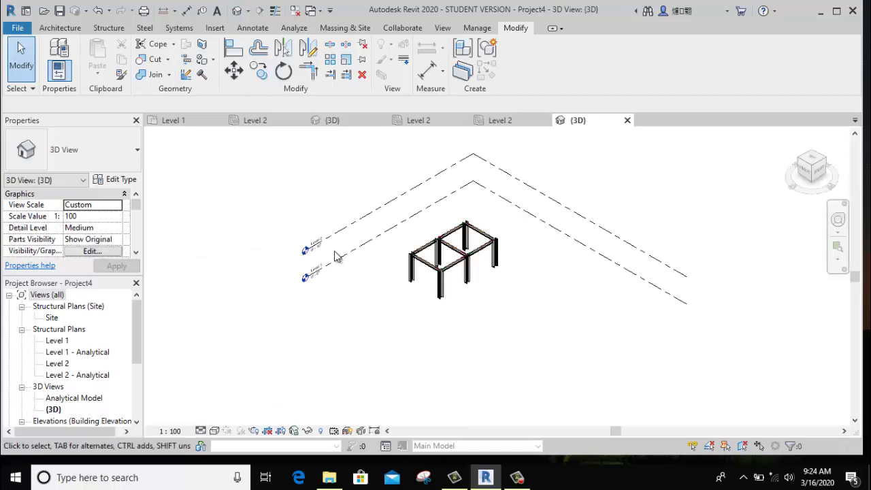
pyautogui.scroll(3, 502, 251)
pyautogui.scroll(3, 502, 251)
pyautogui.scroll(1, 501, 250)
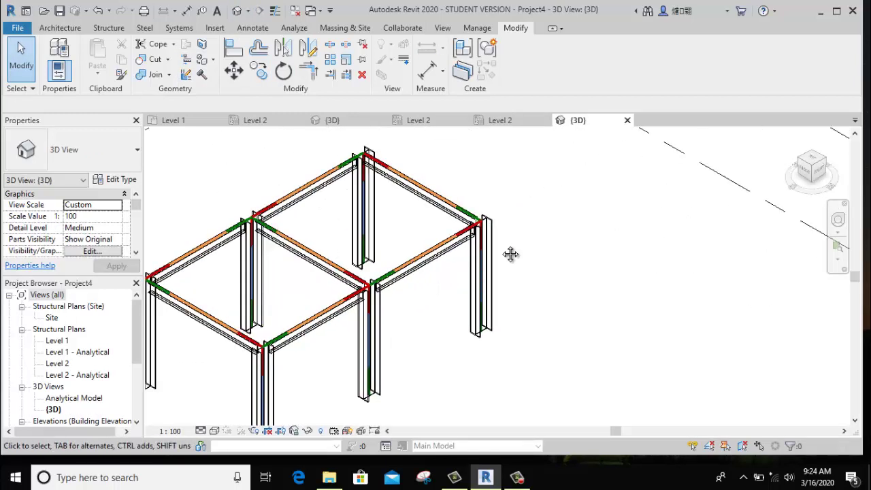
pyautogui.scroll(1, 518, 249)
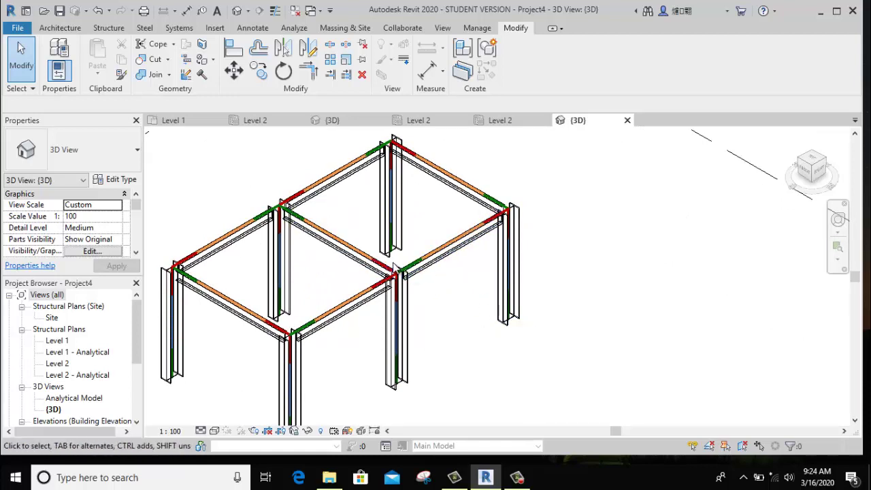
pyautogui.moveTo(293, 320); pyautogui.dragTo(307, 304, button='middle')
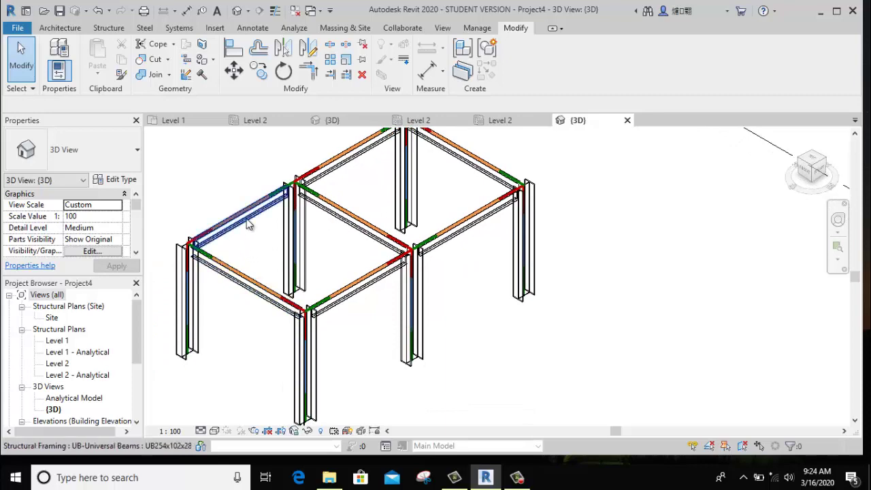
pyautogui.scroll(3, 250, 221)
pyautogui.scroll(-1, 249, 221)
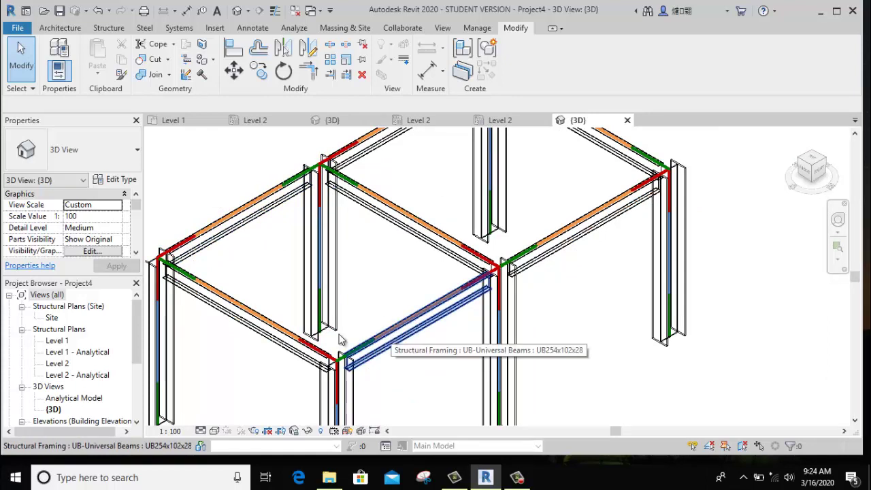
pyautogui.doubleClick(56, 364)
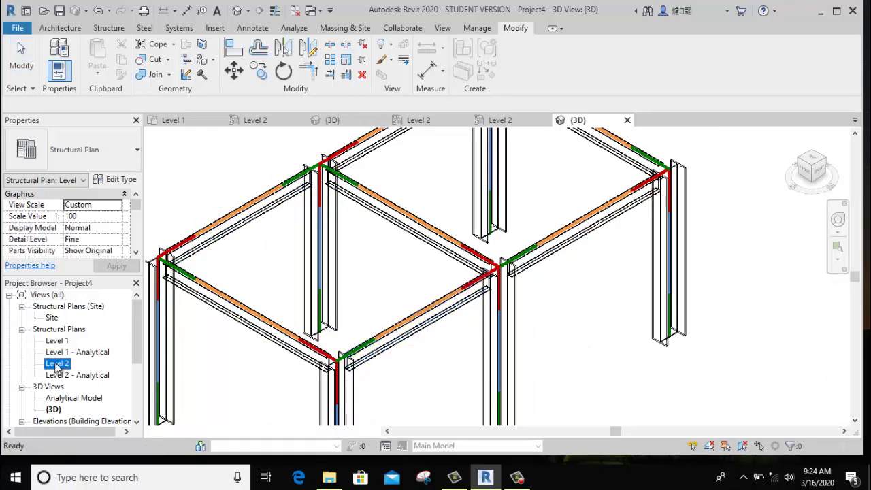
# Place a new intermediate beam between the left and right columns, then stop placing beams.
pyautogui.click(107, 28)
pyautogui.click(59, 58)
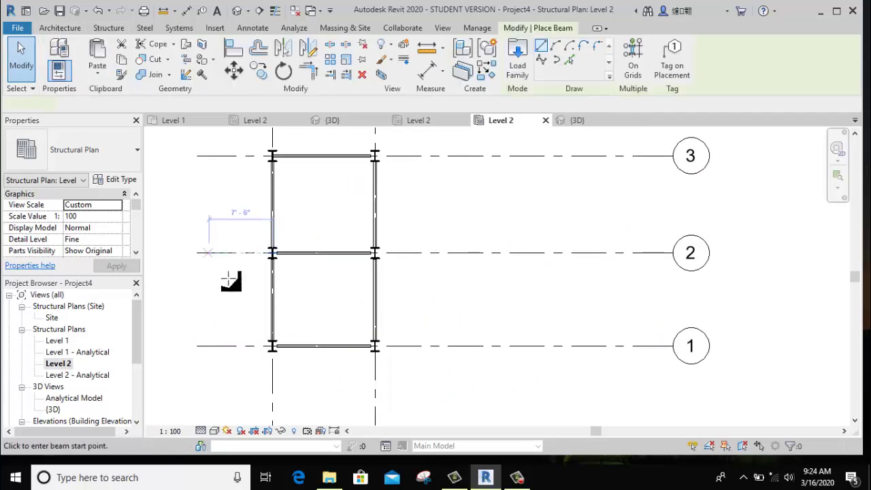
pyautogui.scroll(3, 231, 280)
pyautogui.click(278, 292)
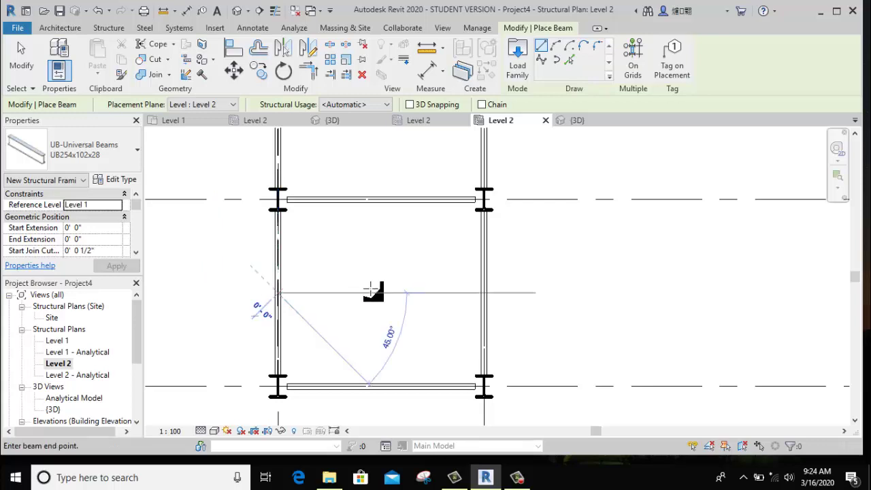
pyautogui.click(485, 293)
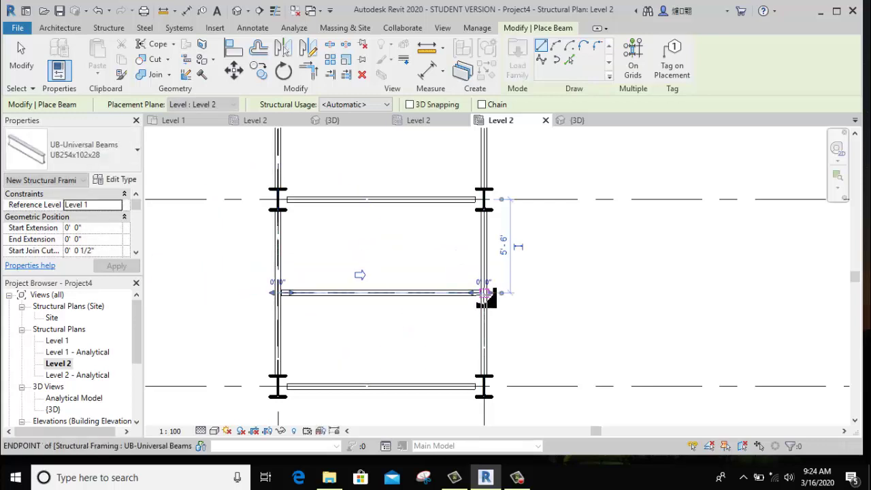
pyautogui.rightClick(584, 235)
pyautogui.click(584, 240)
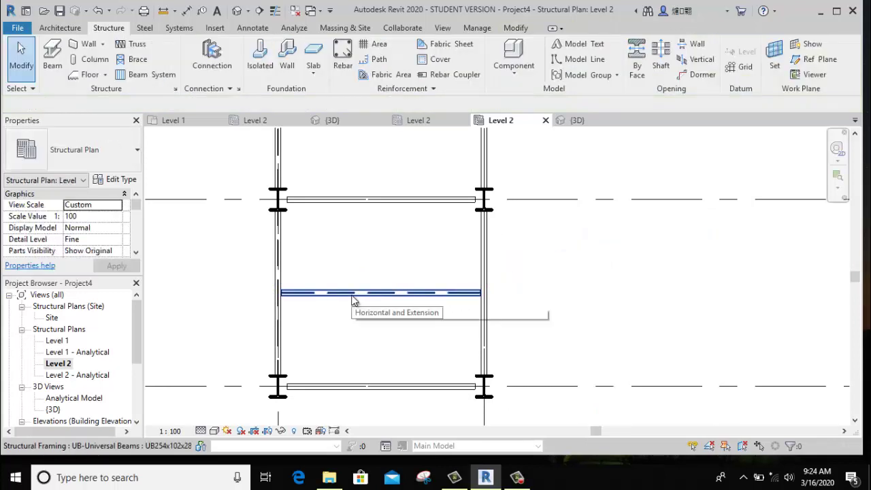
# Confirm the new middle beam's type is UB254x102x28 and deselect it.
pyautogui.click(354, 295)
pyautogui.click(85, 150)
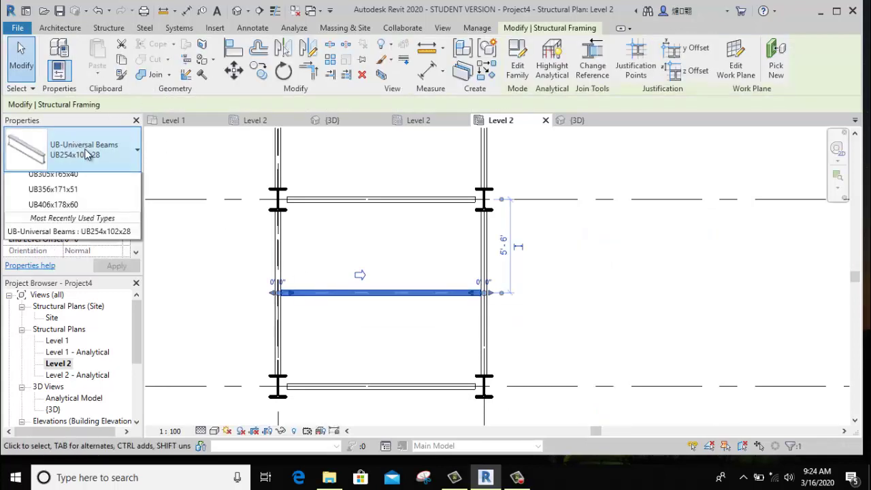
pyautogui.moveTo(53, 330)
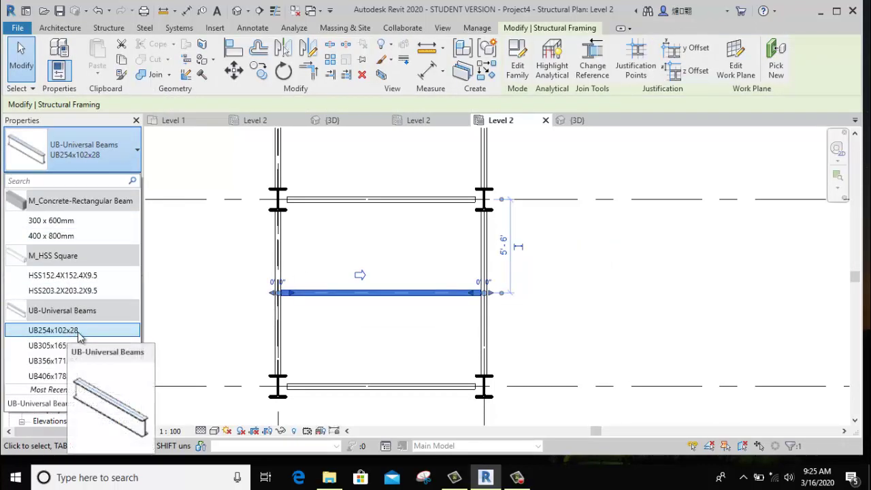
pyautogui.click(141, 331)
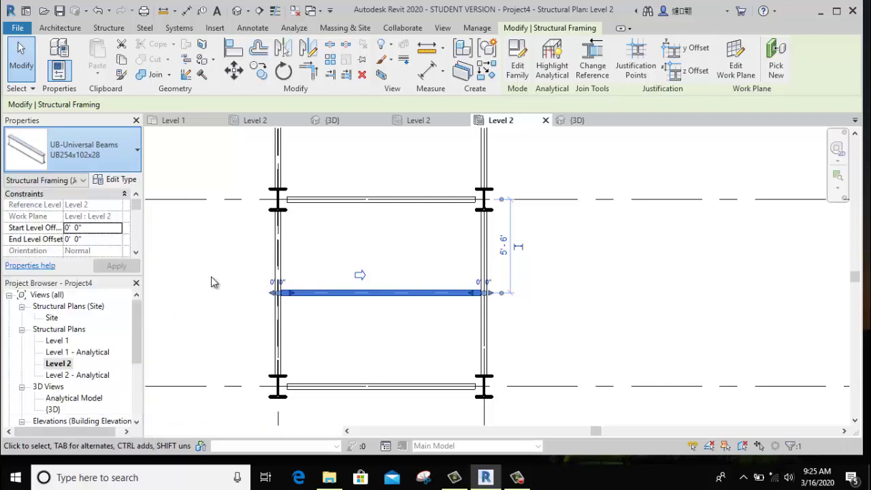
pyautogui.press('Escape')
pyautogui.scroll(3, 311, 304)
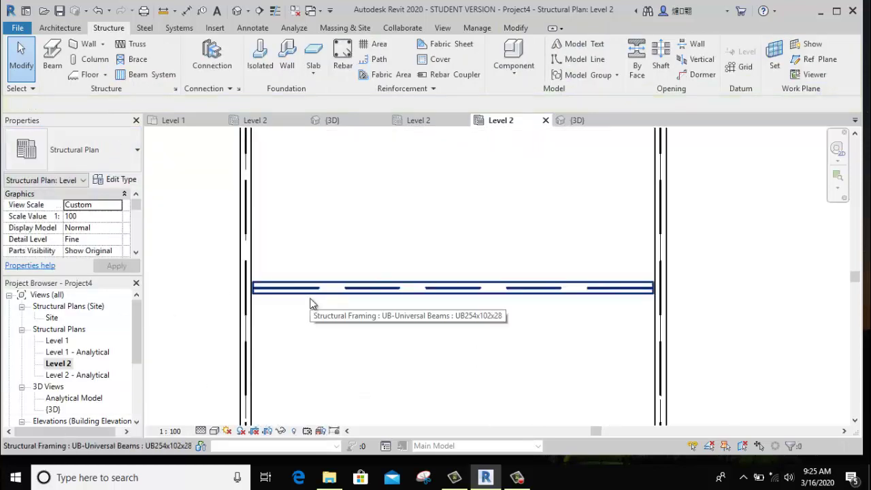
# Show the default 3D view with the Shaded visual style.
pyautogui.click(237, 11)
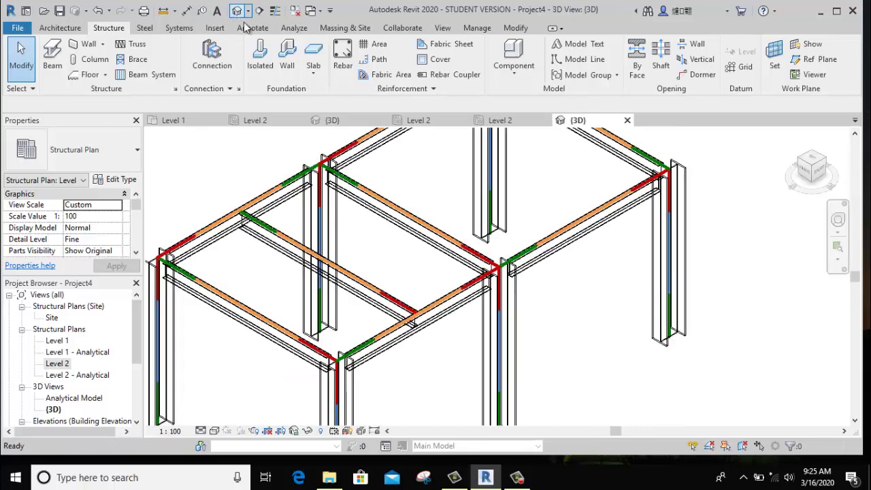
pyautogui.scroll(2, 230, 243)
pyautogui.moveTo(230, 243); pyautogui.dragTo(336, 302, button='middle')
pyautogui.scroll(1, 337, 302)
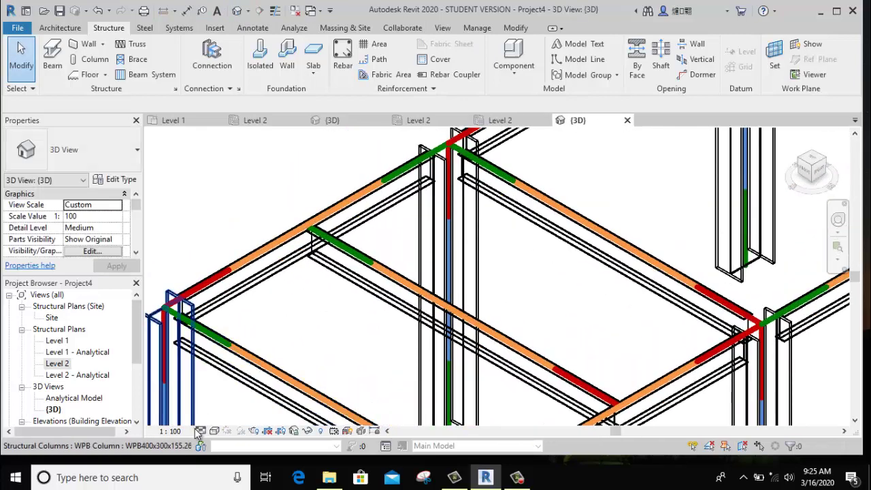
pyautogui.click(215, 431)
pyautogui.click(243, 406)
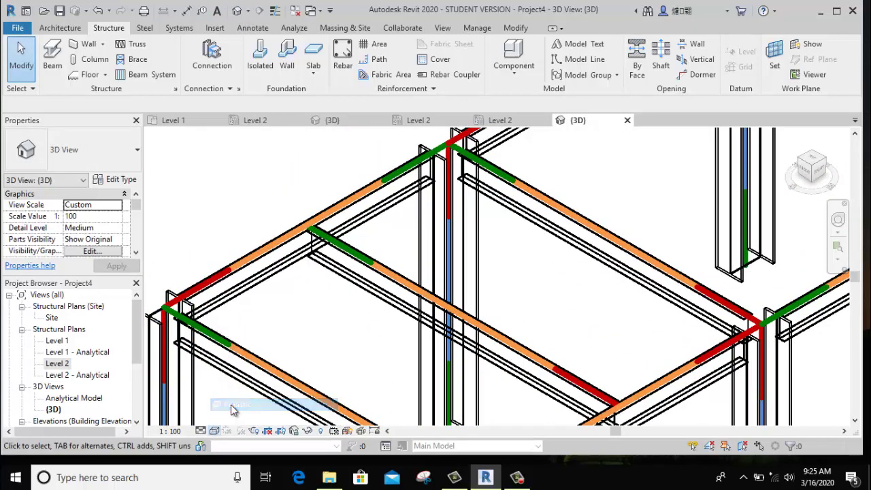
# Give the intermediate beam a Start Level Offset of -0' 6" and apply it.
pyautogui.scroll(2, 315, 239)
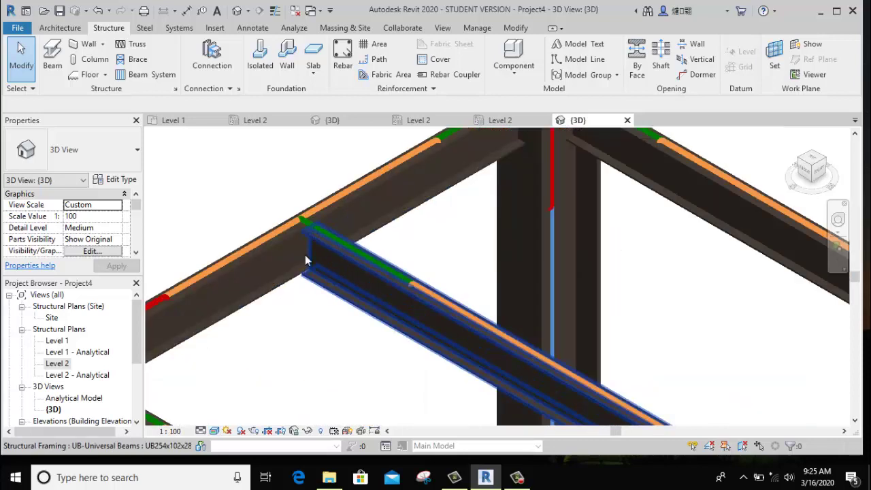
pyautogui.moveTo(341, 286)
pyautogui.mouseDown(button='middle')
pyautogui.moveTo(370, 328)
pyautogui.moveTo(404, 342)
pyautogui.mouseUp(button='middle')
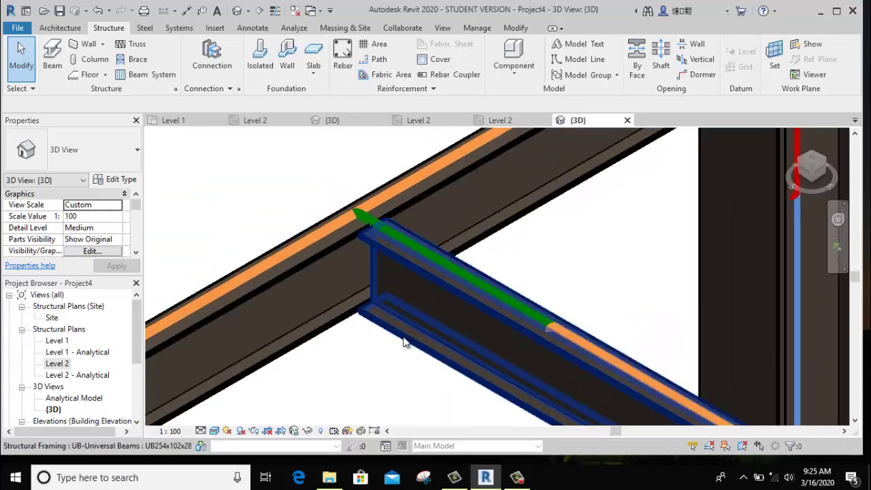
pyautogui.click(403, 342)
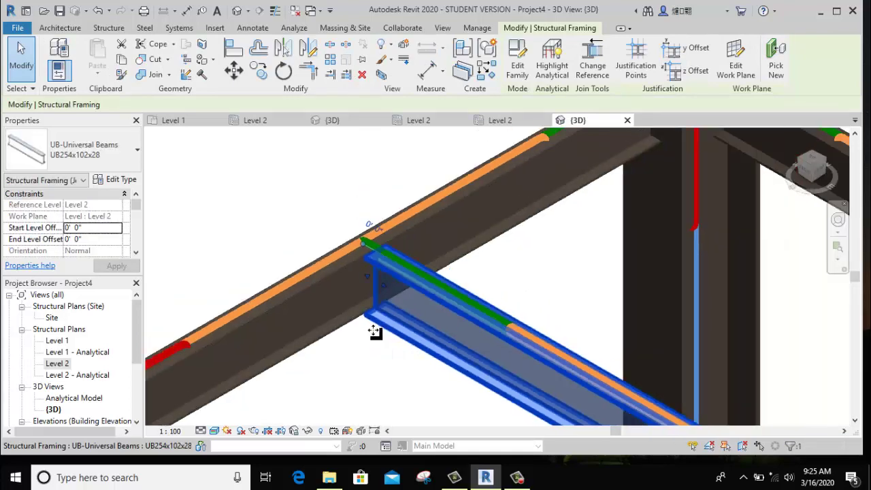
pyautogui.click(99, 230)
pyautogui.write('-6')
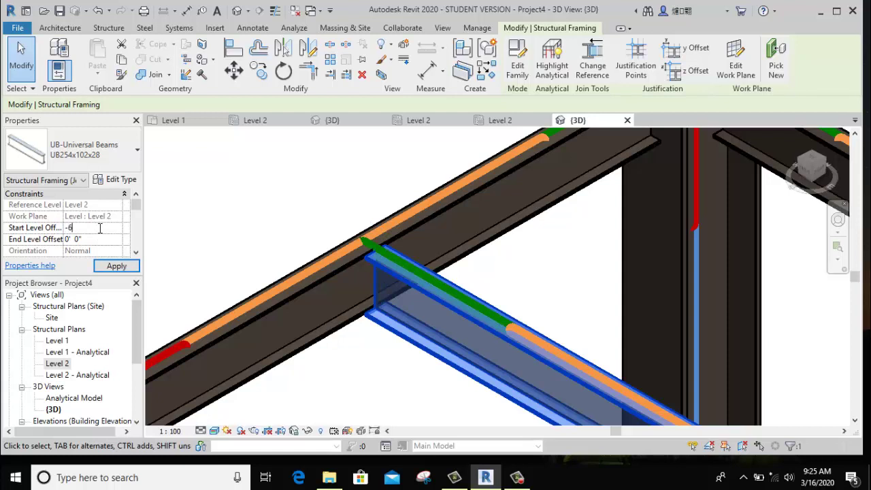
pyautogui.press('Tab')
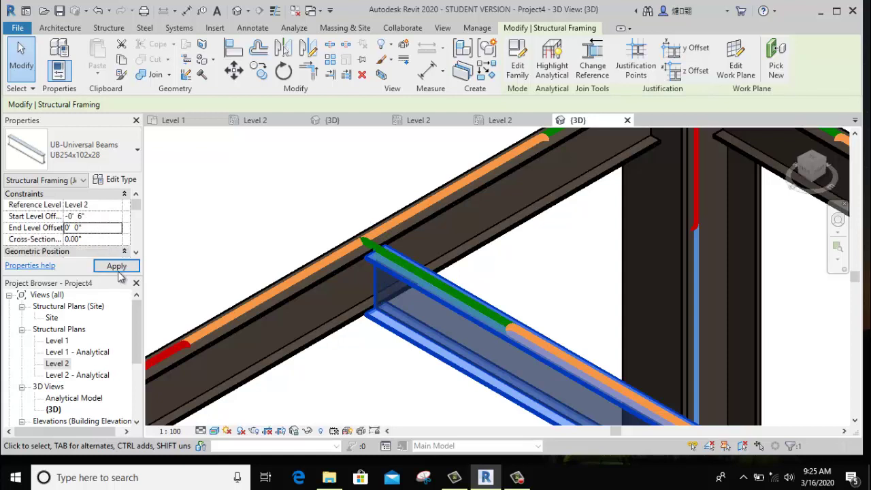
pyautogui.click(116, 266)
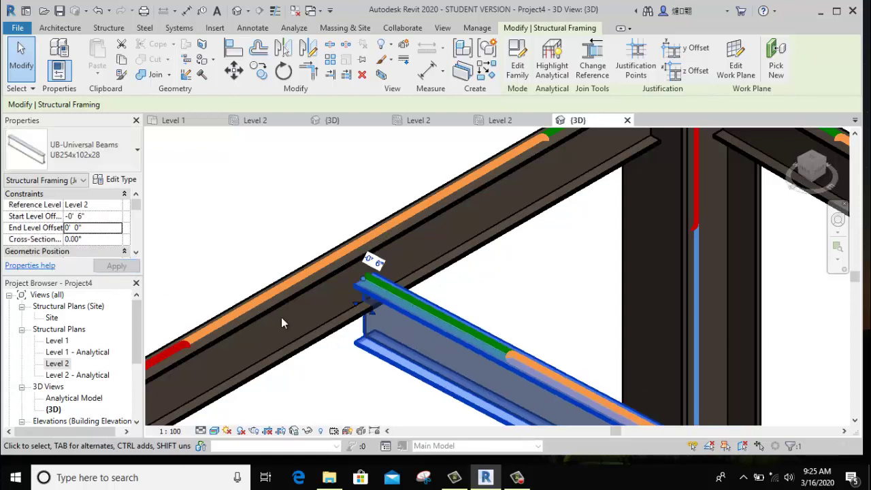
# Deselect the lowered beam and zoom in on its end at the girder.
pyautogui.click(218, 211)
pyautogui.scroll(-3, 218, 211)
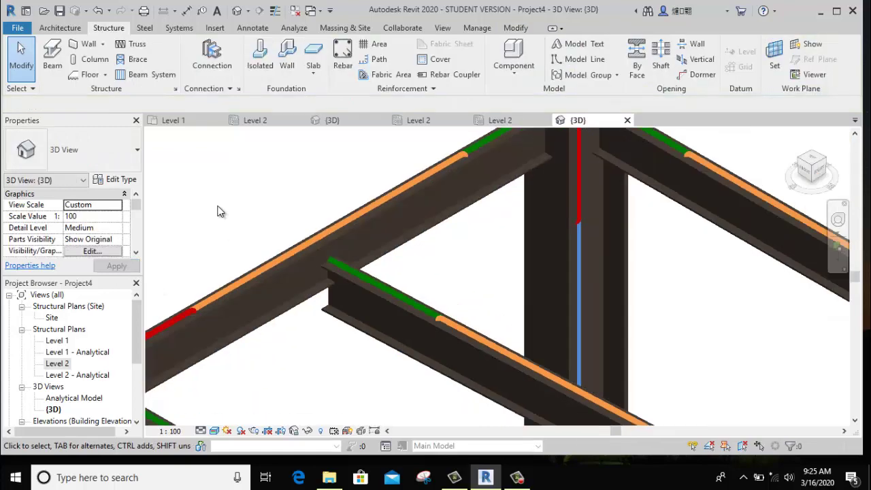
pyautogui.scroll(5, 333, 261)
pyautogui.scroll(2, 294, 245)
pyautogui.scroll(-1, 268, 315)
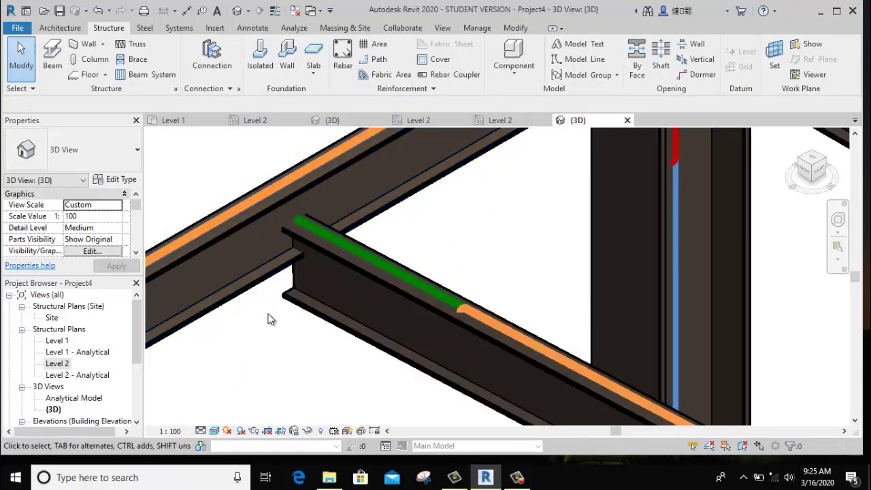
pyautogui.scroll(1, 282, 350)
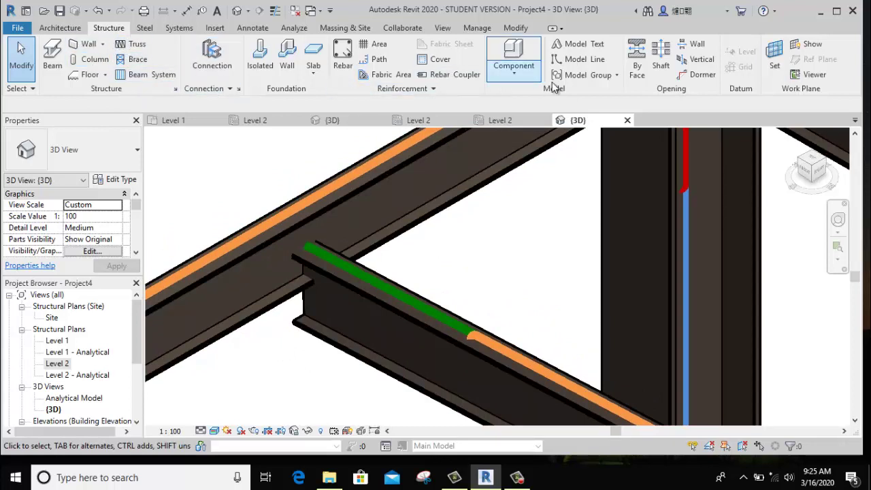
pyautogui.press('Escape')
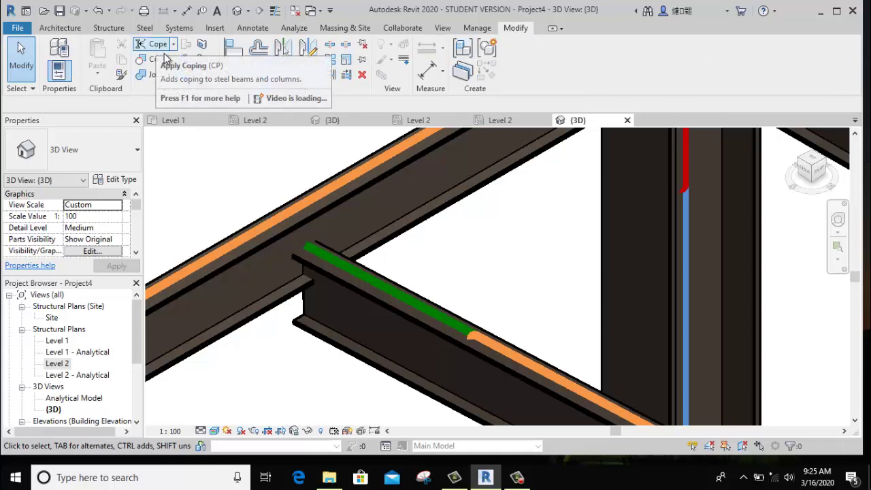
# Cope the intermediate beam against the girder it frames into.
pyautogui.click(385, 288)
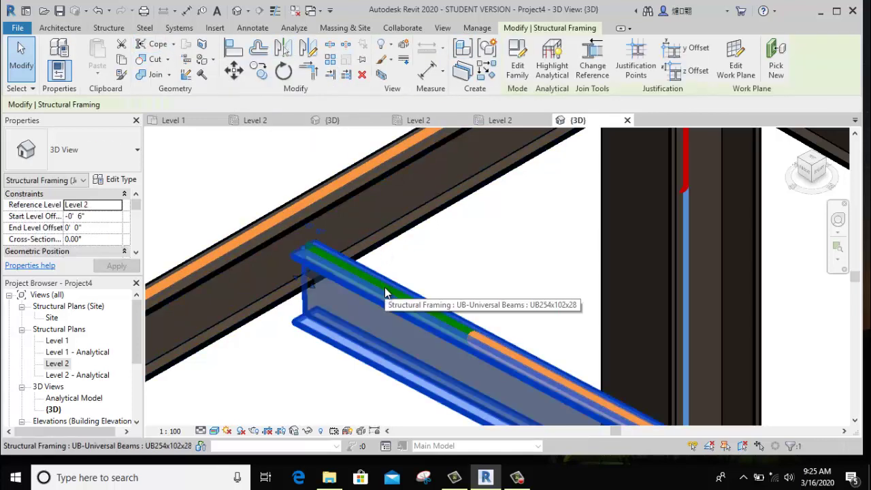
pyautogui.click(157, 46)
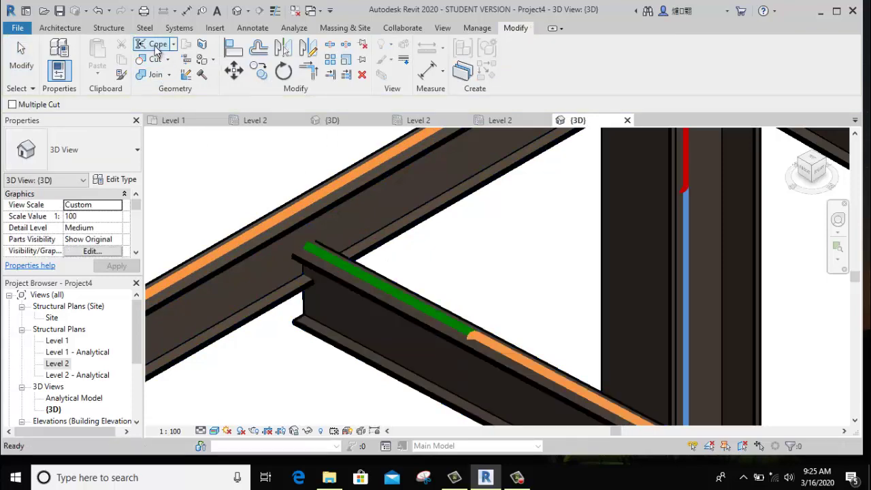
pyautogui.click(390, 291)
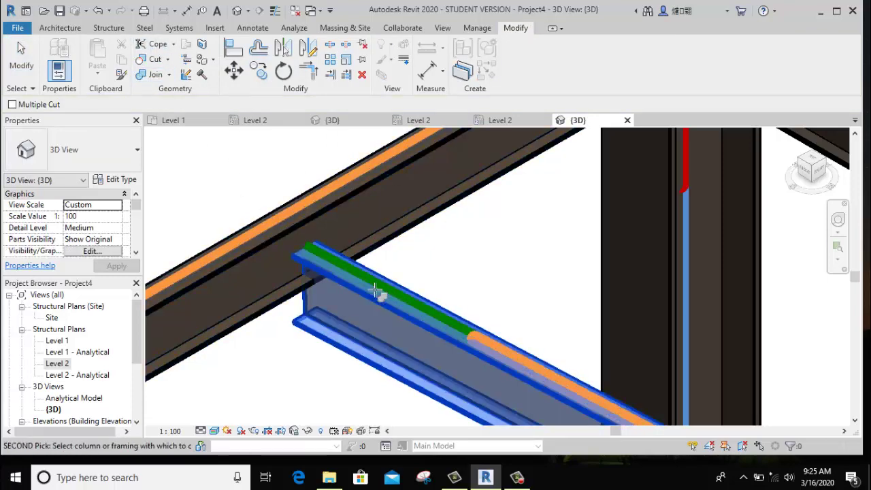
pyautogui.click(262, 239)
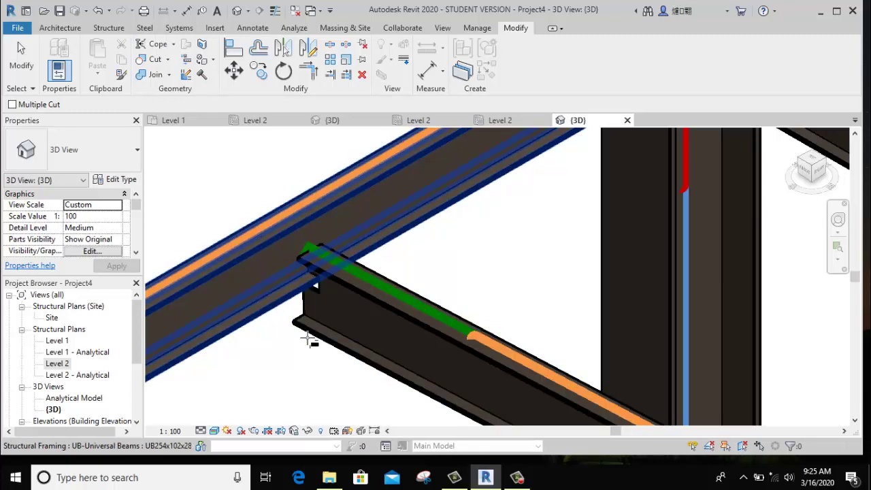
pyautogui.scroll(2, 308, 338)
pyautogui.scroll(2, 298, 357)
pyautogui.rightClick(253, 323)
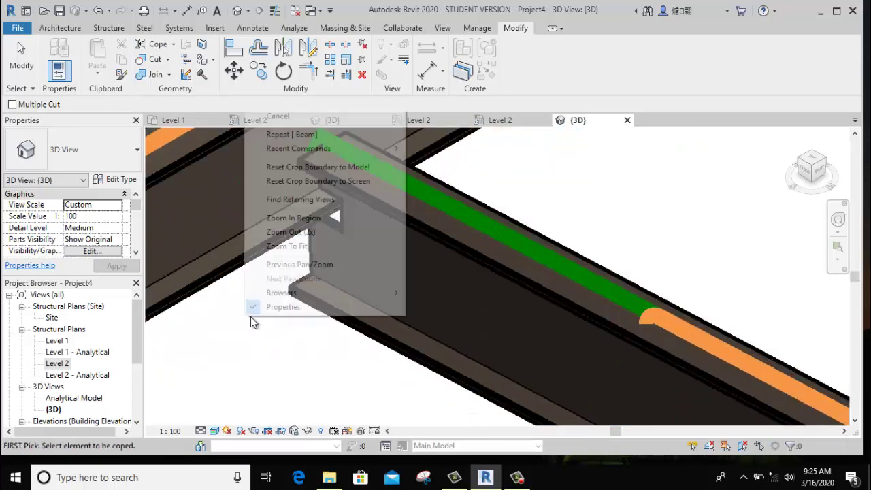
pyautogui.click(278, 117)
# Zoom in and out to inspect the notched end of the intermediate beam.
pyautogui.scroll(3, 317, 218)
pyautogui.scroll(2, 372, 230)
pyautogui.scroll(2, 405, 264)
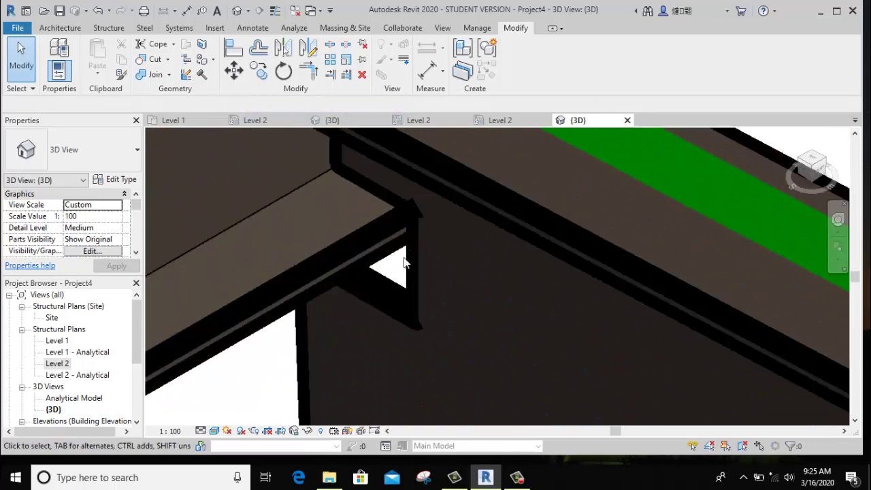
pyautogui.scroll(-2, 381, 258)
pyautogui.scroll(-2, 362, 253)
pyautogui.scroll(-2, 362, 253)
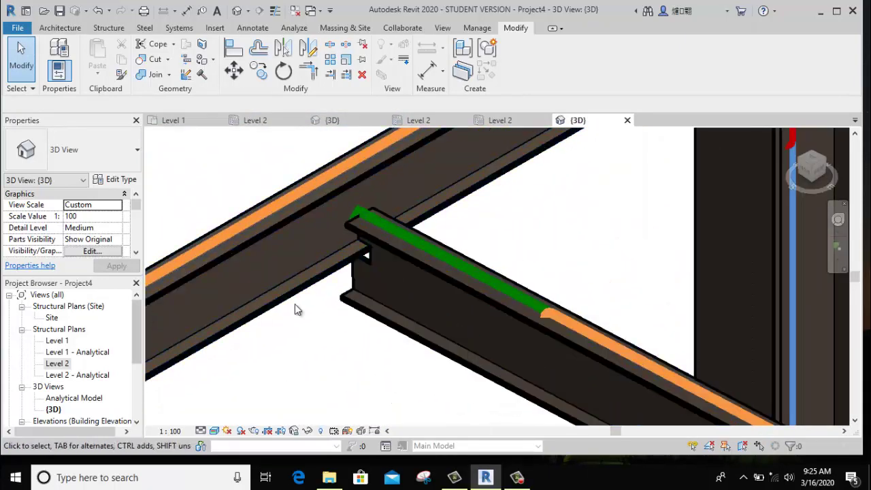
pyautogui.scroll(-2, 361, 312)
pyautogui.scroll(-1, 361, 317)
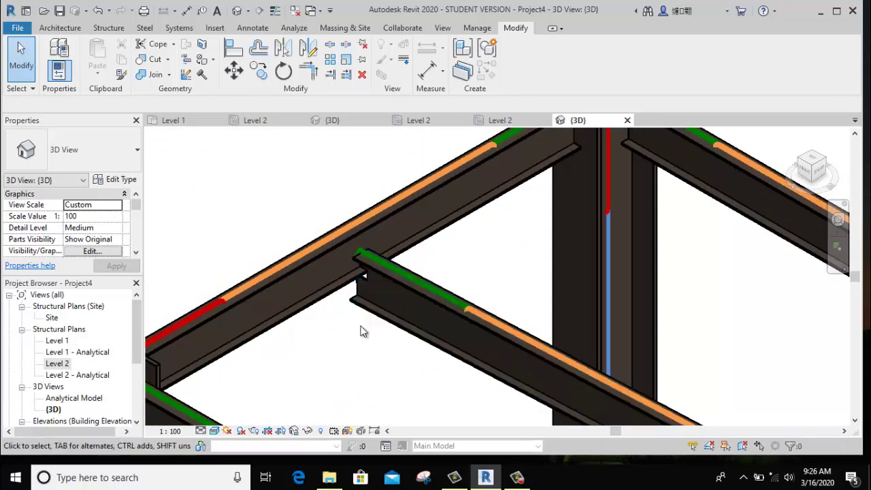
pyautogui.scroll(-2, 363, 331)
pyautogui.scroll(2, 350, 271)
pyautogui.scroll(1, 344, 272)
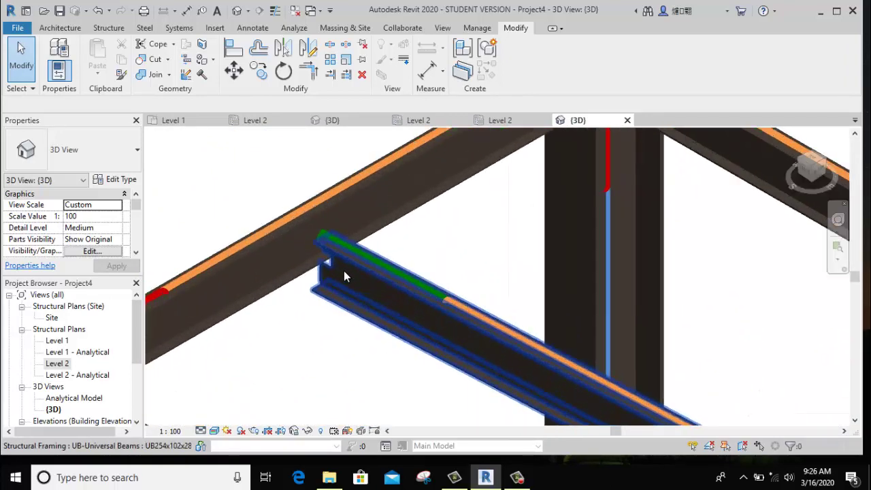
pyautogui.scroll(1, 318, 247)
pyautogui.scroll(1, 335, 275)
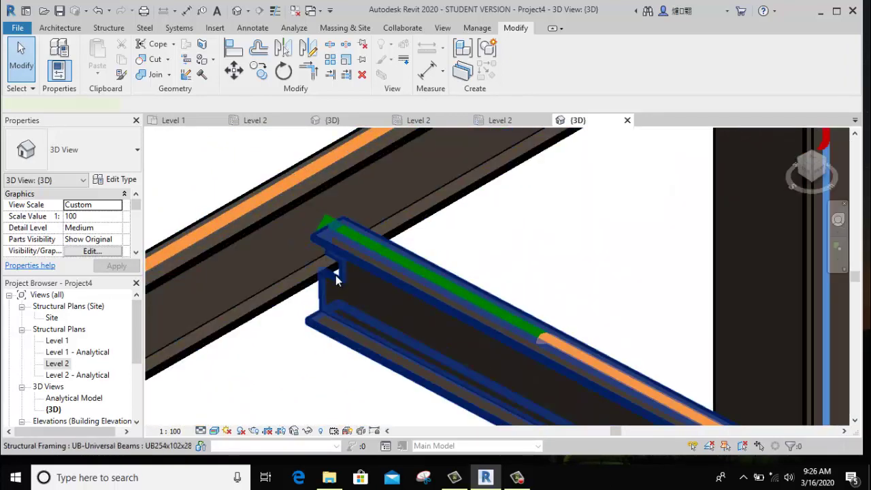
pyautogui.click(335, 275)
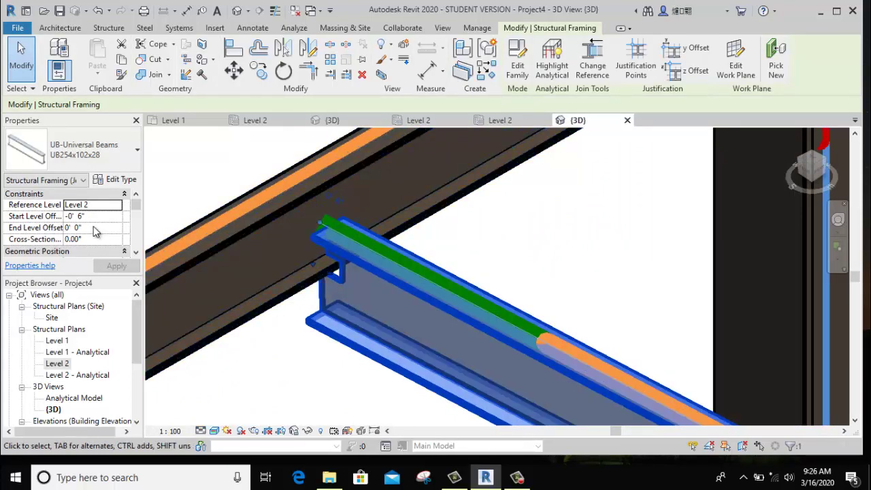
pyautogui.scroll(-3, 95, 231)
pyautogui.scroll(-3, 95, 231)
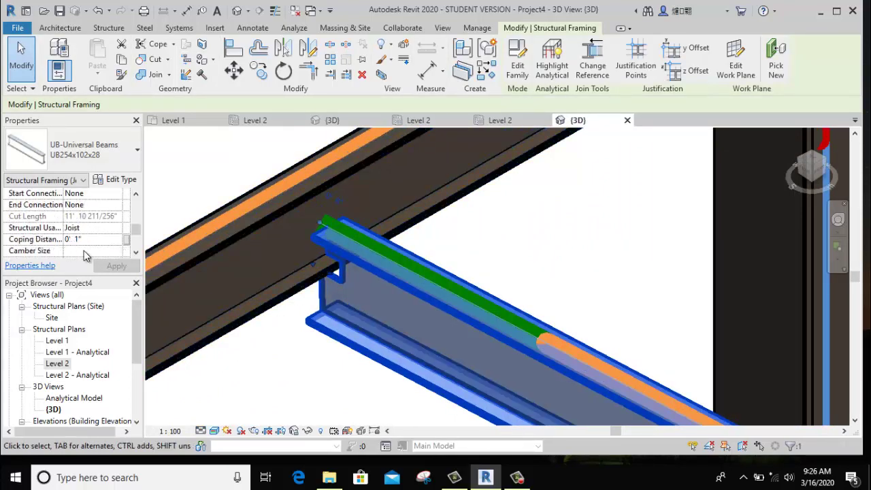
pyautogui.click(91, 239)
pyautogui.write('3')
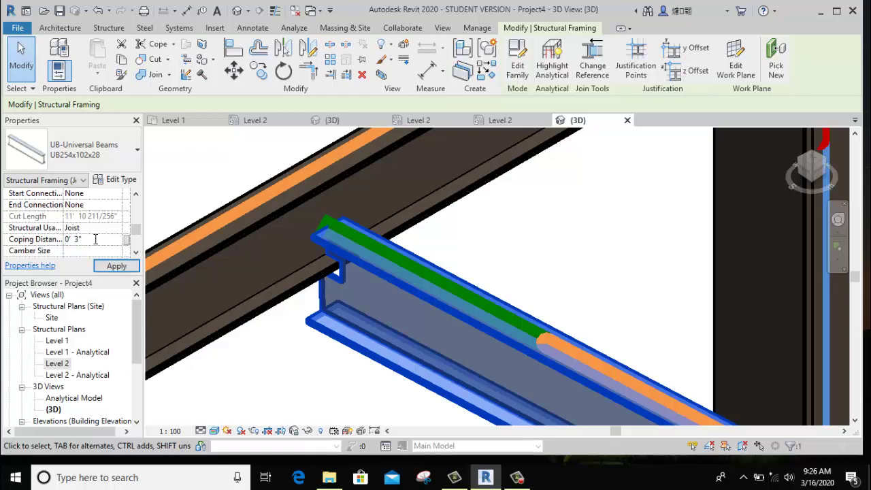
pyautogui.click(131, 267)
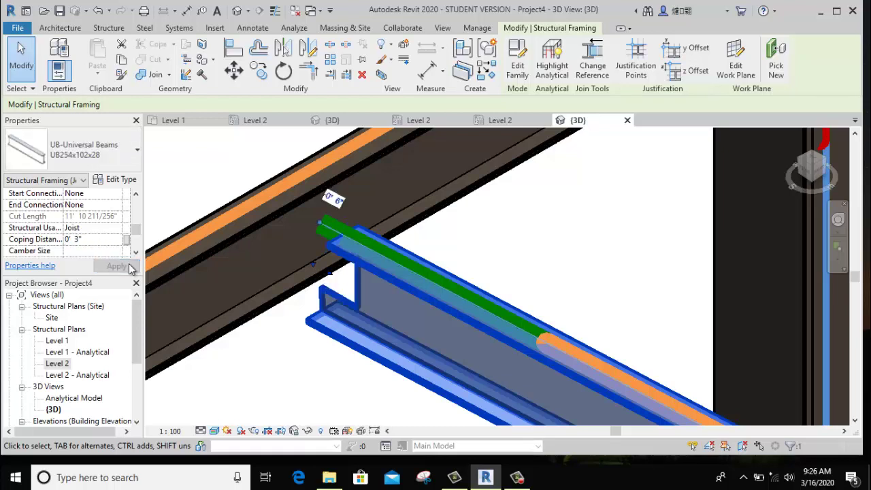
pyautogui.click(356, 293)
pyautogui.click(94, 241)
pyautogui.write('1')
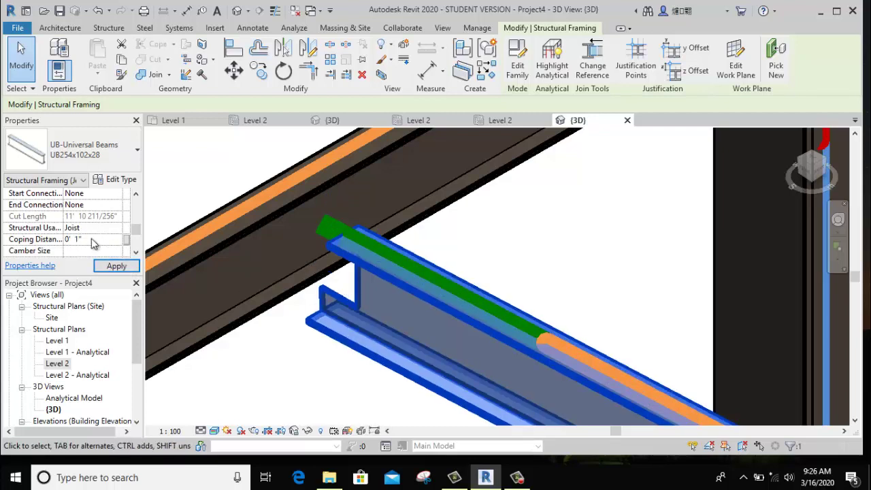
pyautogui.click(116, 266)
pyautogui.scroll(-5, 293, 288)
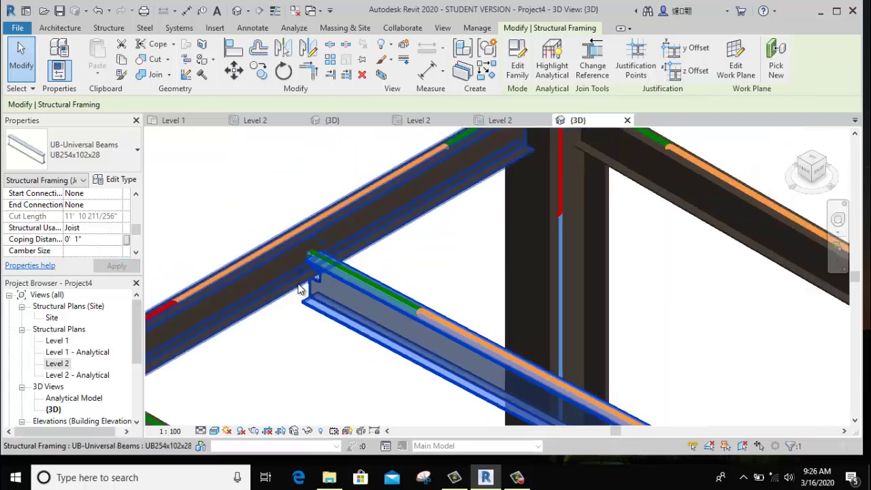
pyautogui.click(275, 340)
pyautogui.scroll(-2, 275, 315)
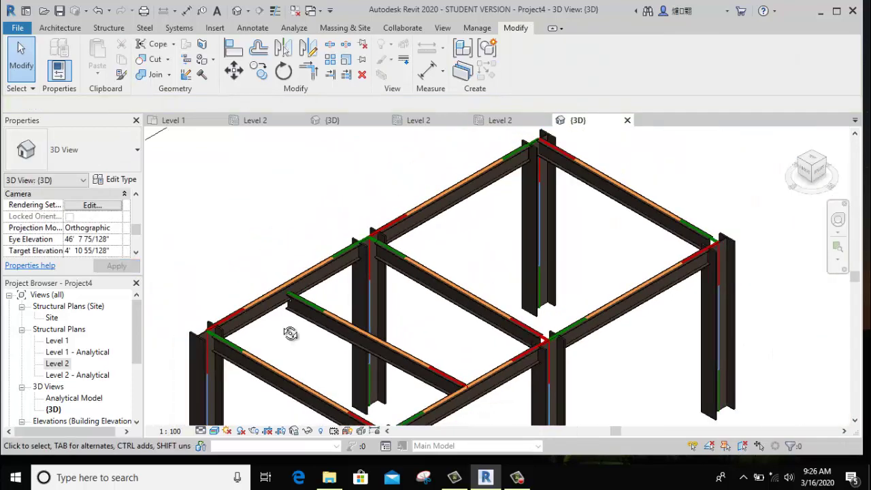
# Lower the intermediate beam's far end by setting its End Level Offset to -0' 6".
pyautogui.moveTo(291, 334)
pyautogui.keyDown('shift'); pyautogui.mouseDown(button='middle')
pyautogui.moveTo(369, 306)
pyautogui.moveTo(450, 297)
pyautogui.mouseUp(button='middle'); pyautogui.keyUp('shift')
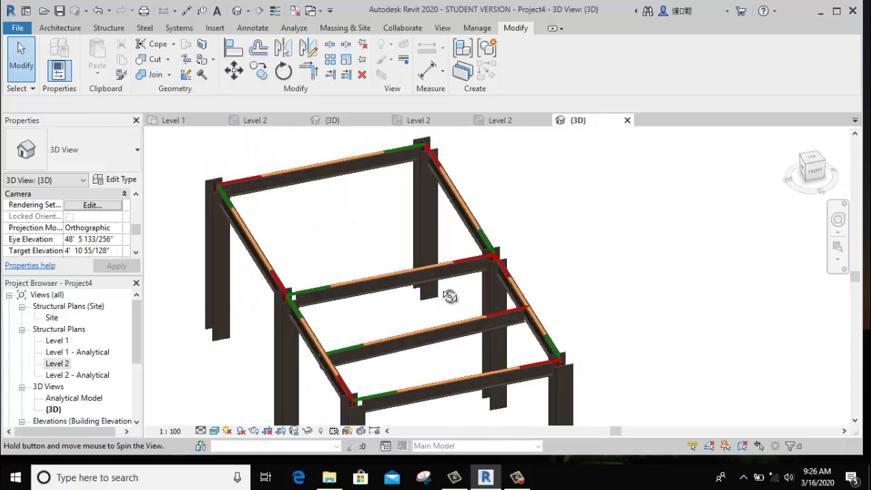
pyautogui.scroll(2, 609, 340)
pyautogui.scroll(3, 631, 313)
pyautogui.scroll(3, 615, 311)
pyautogui.scroll(1, 601, 315)
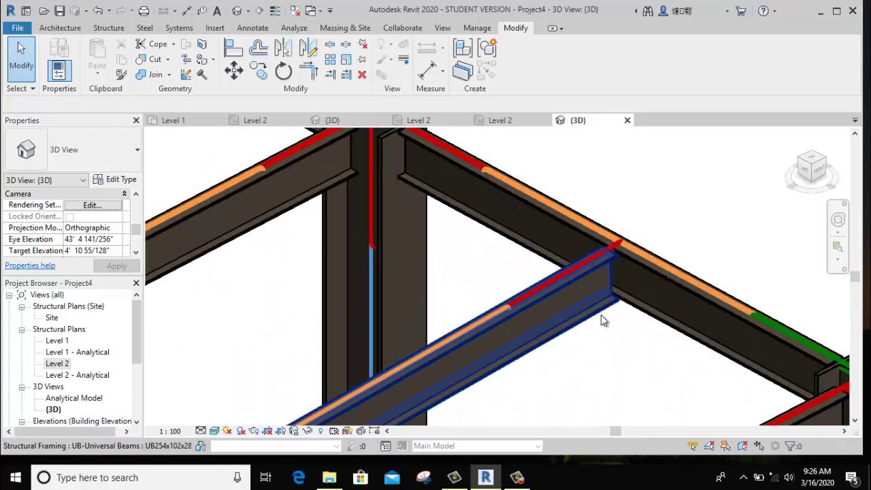
pyautogui.click(601, 315)
pyautogui.scroll(2, 671, 247)
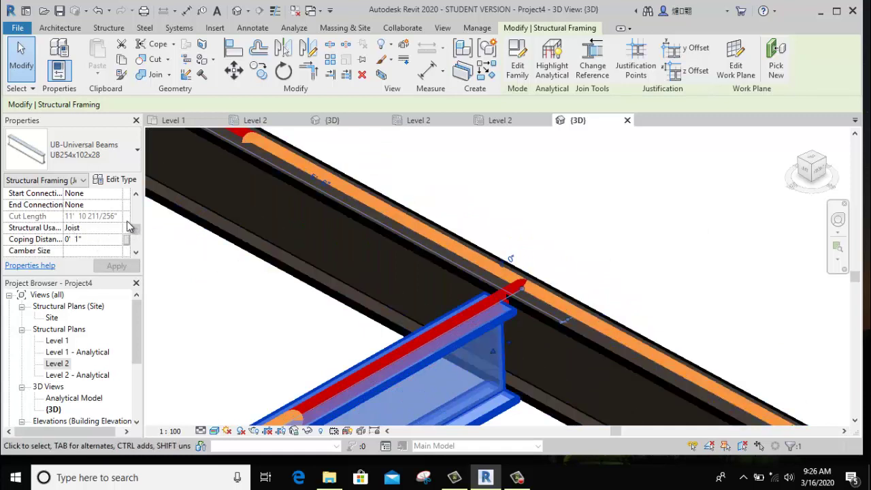
pyautogui.scroll(5, 123, 227)
pyautogui.click(107, 229)
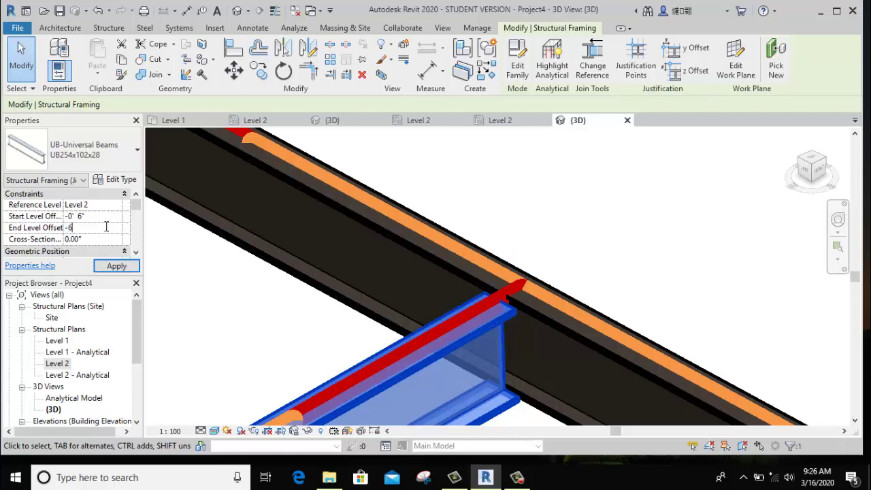
pyautogui.click(120, 266)
pyautogui.click(222, 317)
# Cope the lowered intermediate beam into the main girder it frames into.
pyautogui.moveTo(221, 318); pyautogui.dragTo(204, 243, button='middle')
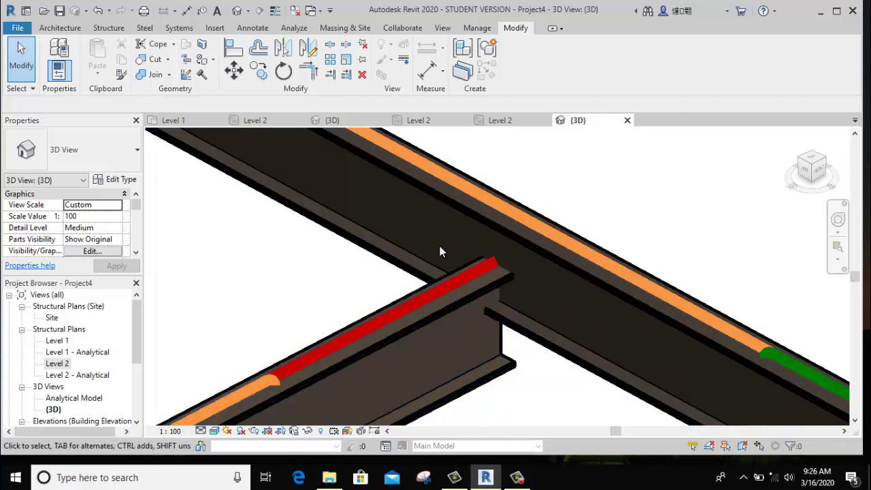
pyautogui.click(326, 354)
pyautogui.click(155, 45)
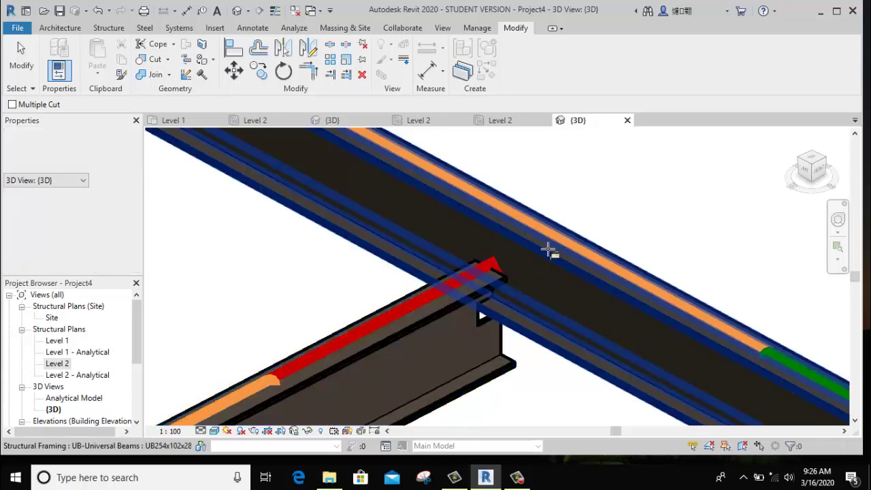
pyautogui.click(543, 307)
pyautogui.scroll(3, 503, 334)
pyautogui.scroll(-3, 497, 330)
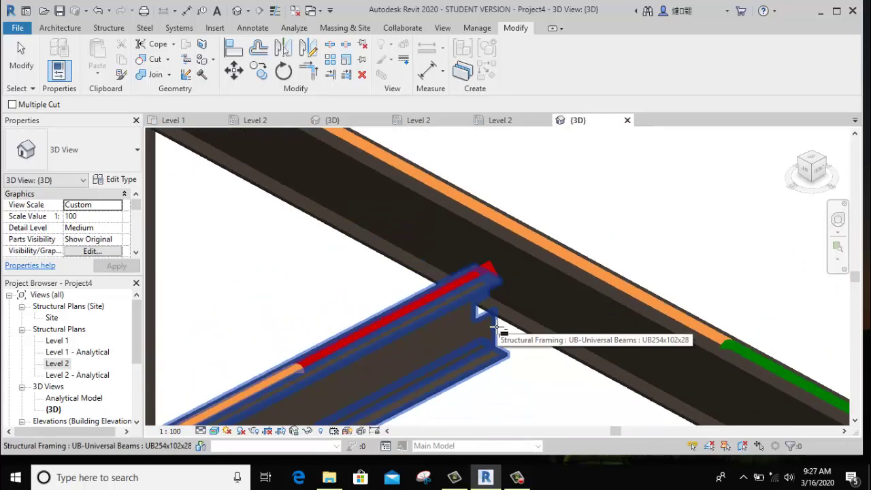
pyautogui.scroll(-2, 517, 299)
pyautogui.rightClick(516, 204)
pyautogui.click(516, 207)
pyautogui.keyDown('shift'); pyautogui.moveTo(515, 205); pyautogui.dragTo(523, 247, button='middle'); pyautogui.keyUp('shift')
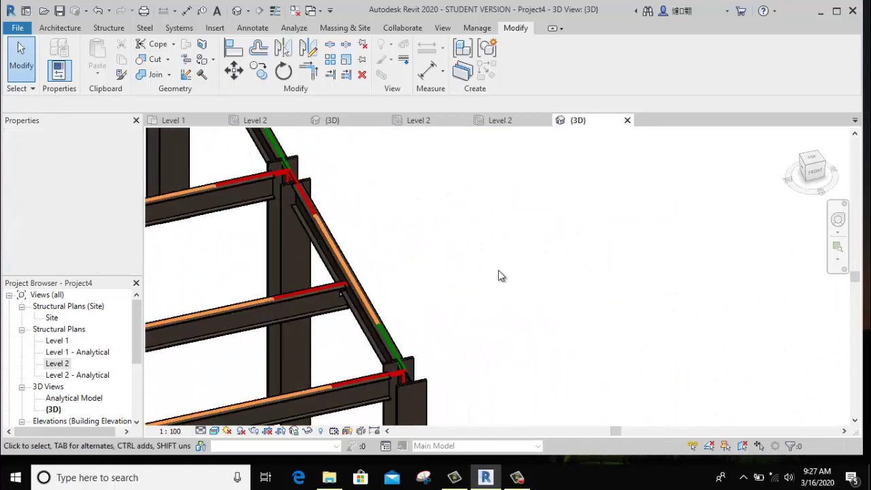
pyautogui.keyDown('shift'); pyautogui.moveTo(499, 274); pyautogui.dragTo(562, 302, button='middle'); pyautogui.keyUp('shift')
pyautogui.scroll(3, 531, 318)
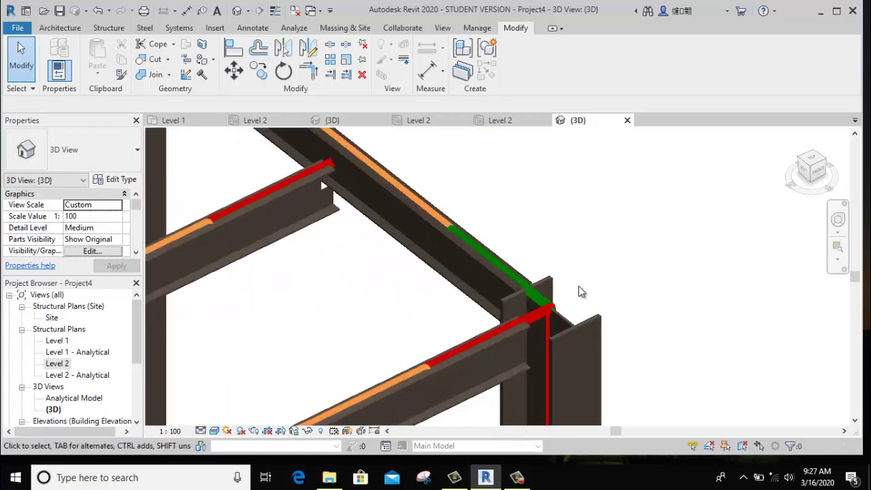
pyautogui.scroll(2, 551, 318)
pyautogui.scroll(-3, 467, 303)
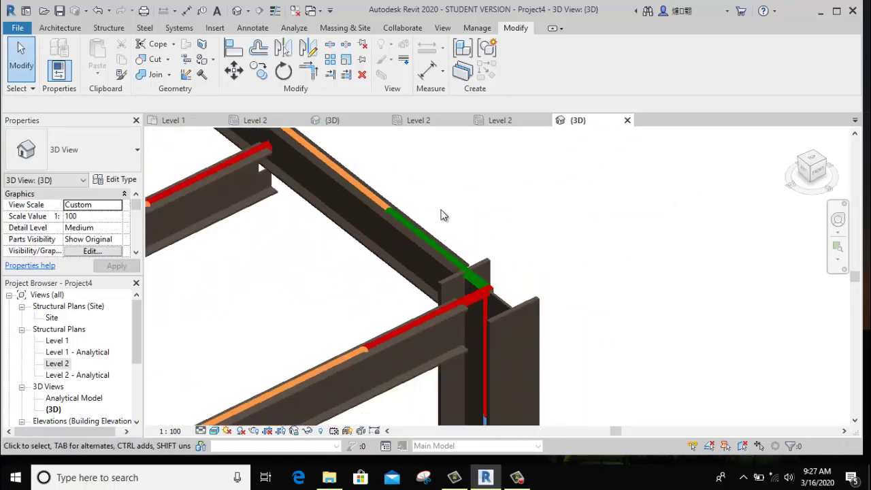
pyautogui.moveTo(444, 213); pyautogui.dragTo(723, 357, button='middle')
pyautogui.moveTo(444, 210)
pyautogui.mouseDown(button='middle')
pyautogui.moveTo(551, 298)
pyautogui.moveTo(593, 272)
pyautogui.moveTo(492, 280)
pyautogui.mouseUp(button='middle')
pyautogui.scroll(-3, 545, 297)
pyautogui.scroll(-2, 534, 295)
pyautogui.scroll(-3, 476, 307)
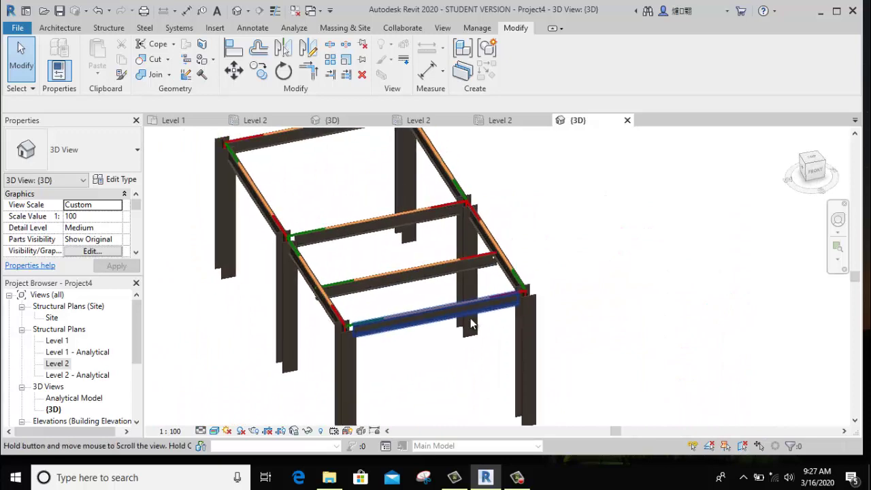
pyautogui.scroll(3, 471, 325)
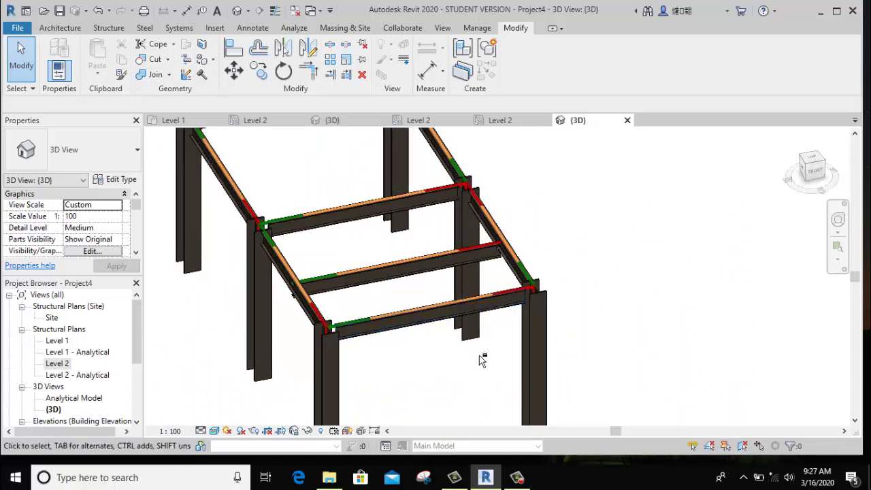
pyautogui.moveTo(481, 359)
pyautogui.keyDown('shift'); pyautogui.mouseDown(button='middle')
pyautogui.moveTo(453, 374)
pyautogui.moveTo(383, 381)
pyautogui.moveTo(436, 328)
pyautogui.mouseUp(button='middle'); pyautogui.keyUp('shift')
pyautogui.scroll(-3, 436, 328)
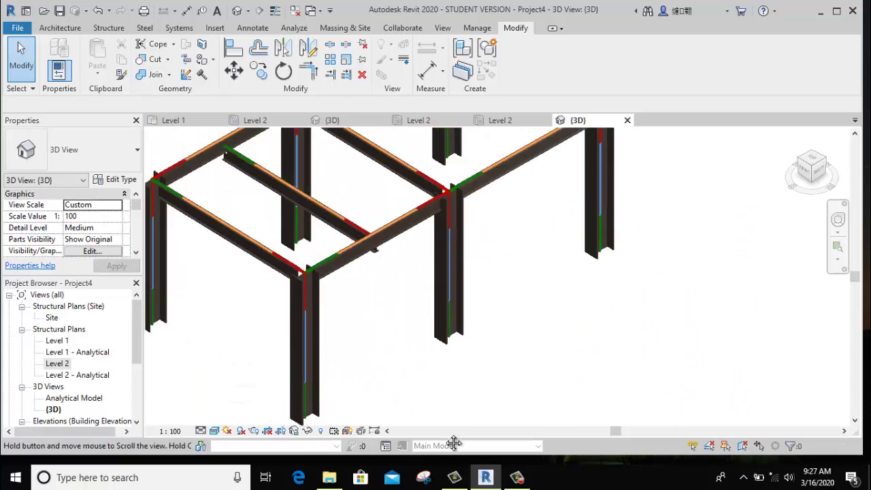
pyautogui.scroll(3, 545, 397)
pyautogui.moveTo(543, 352); pyautogui.dragTo(543, 406, button='middle')
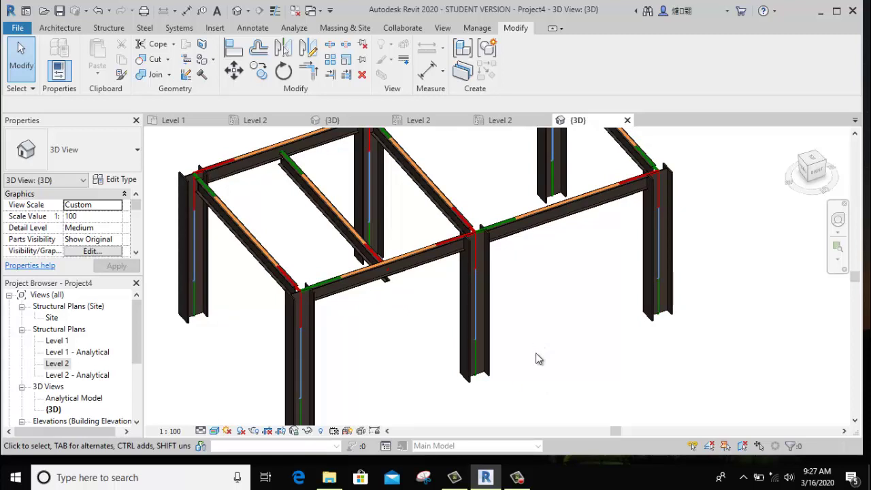
pyautogui.click(518, 478)
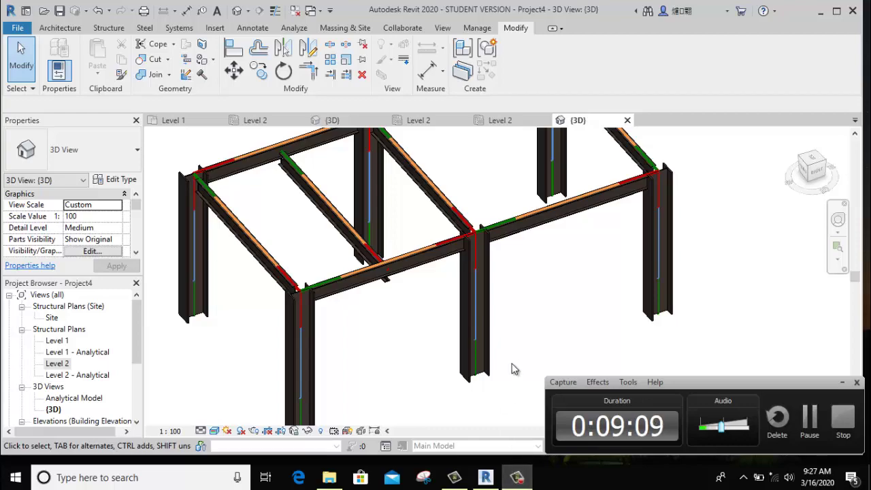